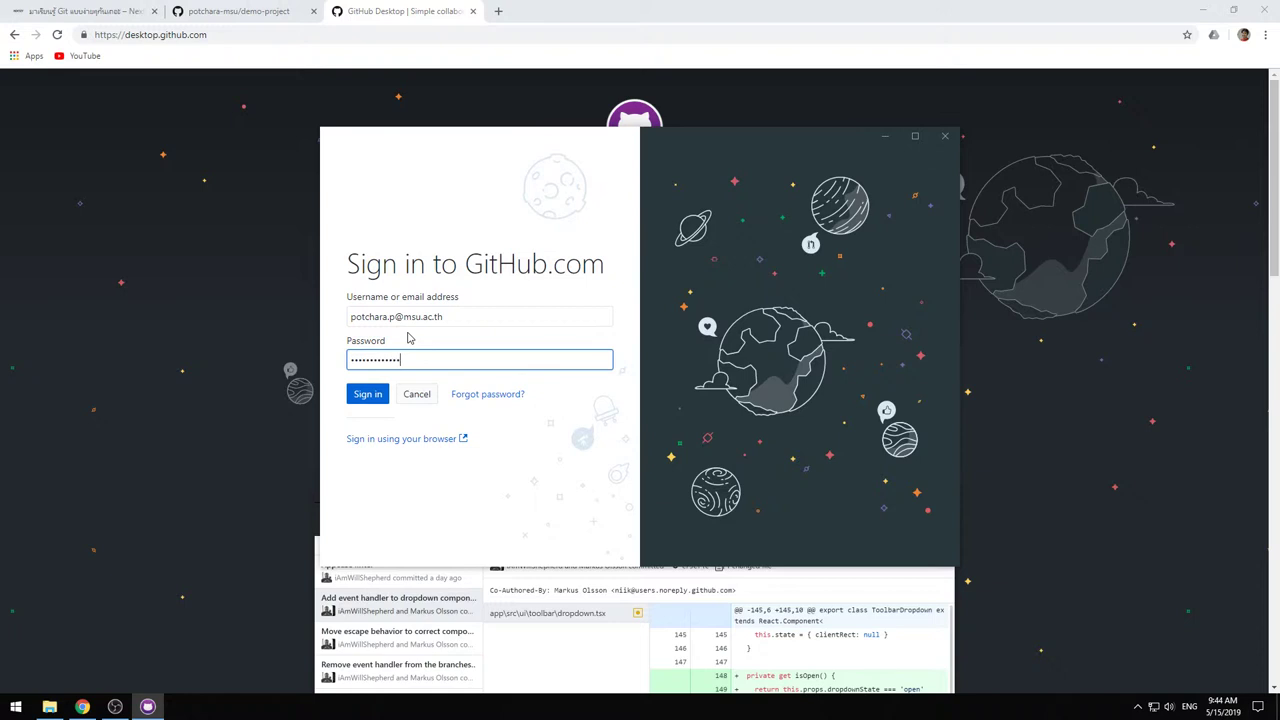
- Sign in to GitHub.com, replacing the rejected entry with the correct account password
key("Return")
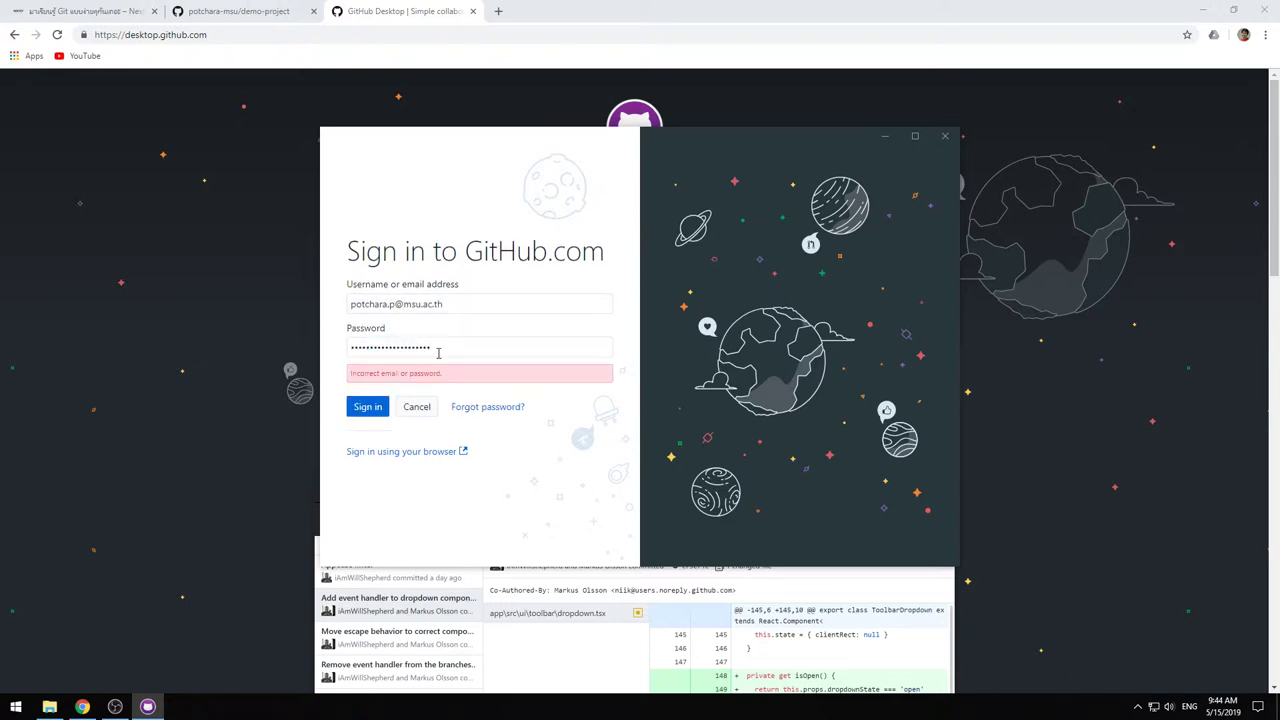
left_click_drag(444, 349, 341, 347)
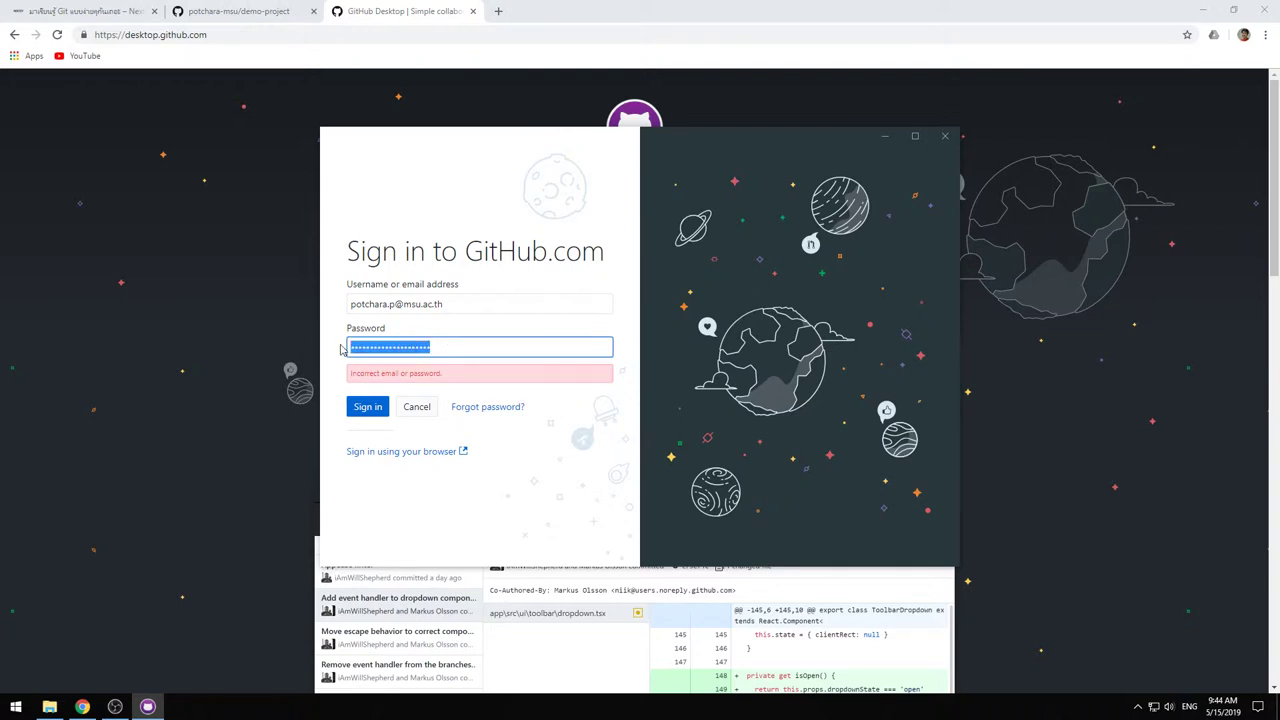
type("•")
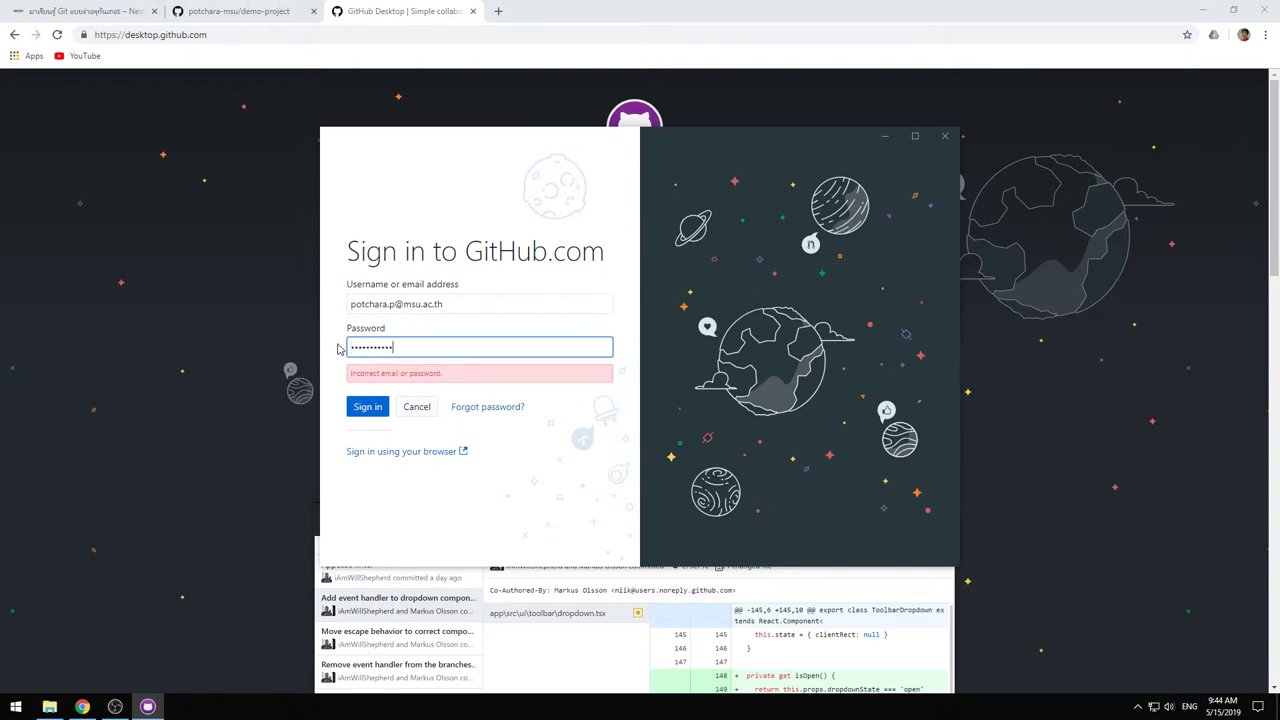
key("Return")
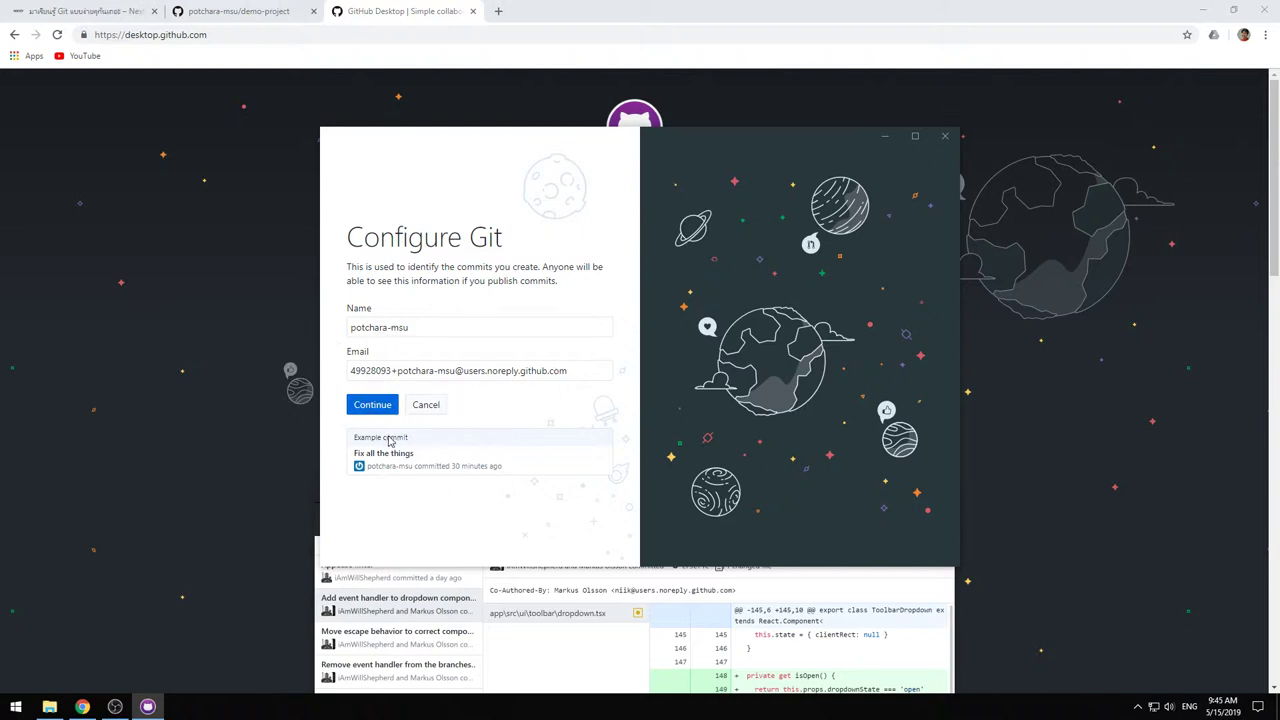
- Accept the prefilled Git name and email, and finish setup with periodic usage stats enabled
left_click(380, 406)
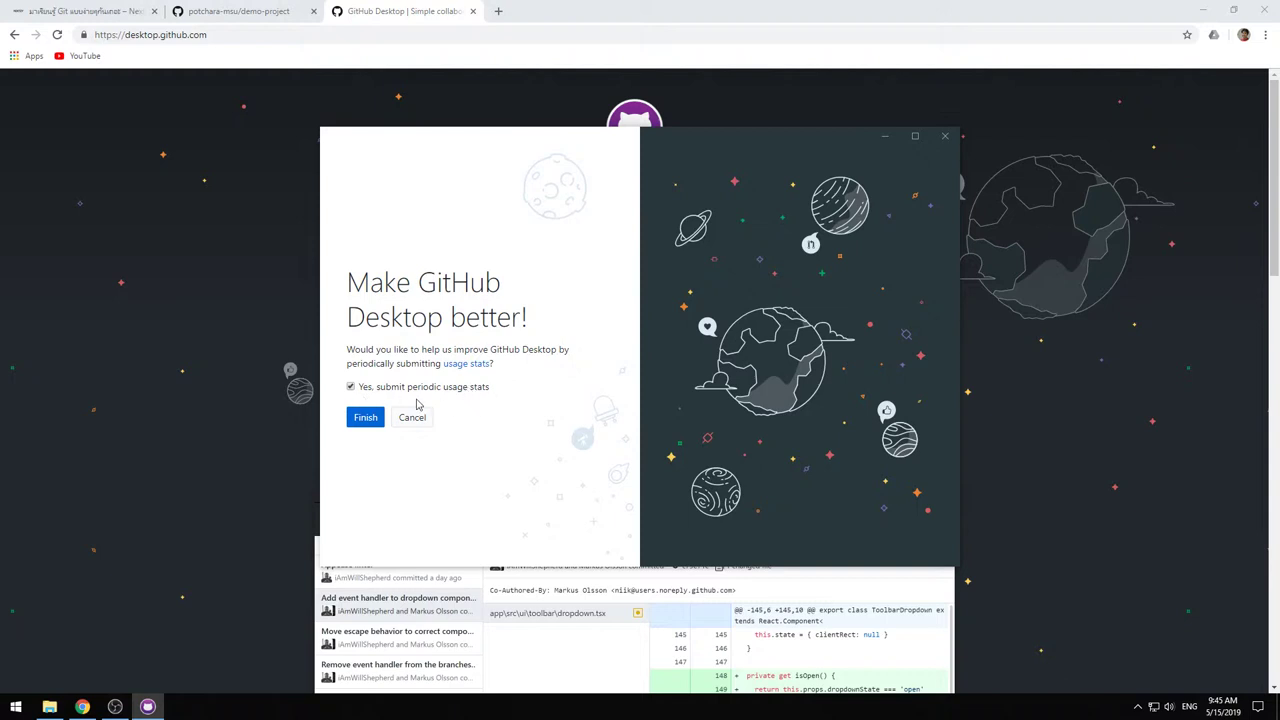
left_click(360, 421)
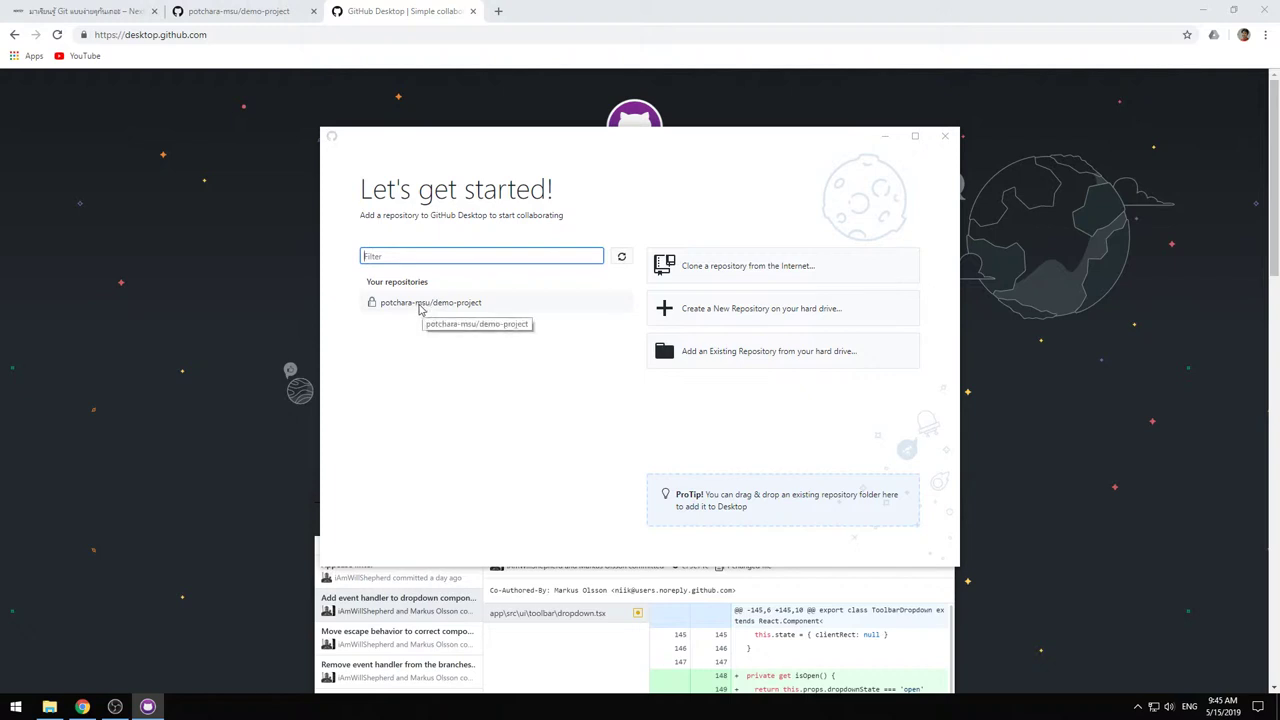
- Select the demo-project repository and compare it with its page on GitHub in Chrome
left_click(471, 305)
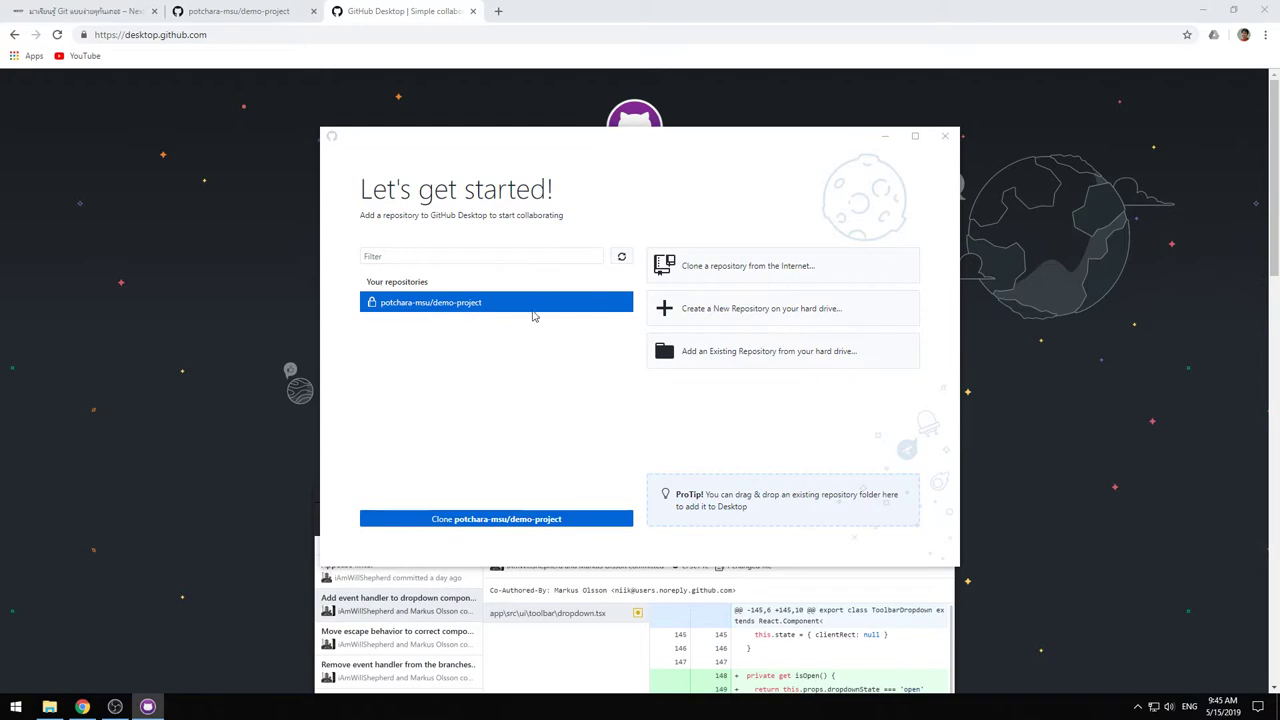
left_click(272, 12)
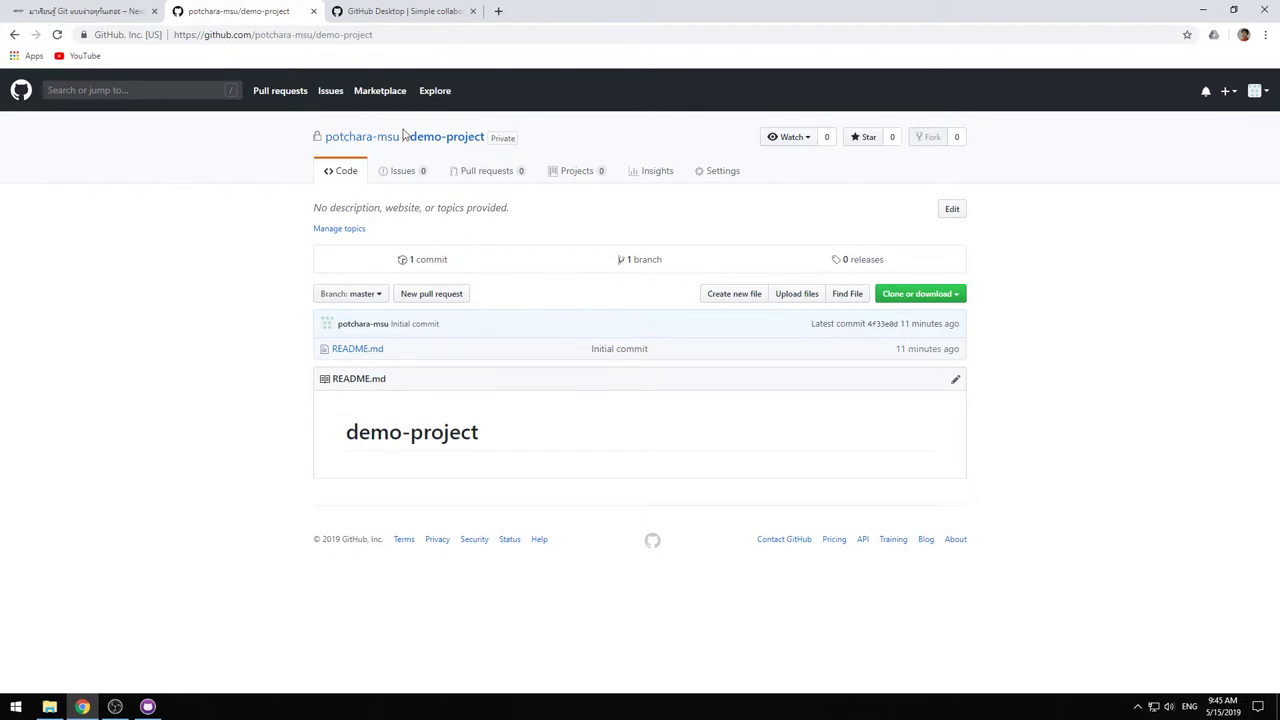
left_click(405, 12)
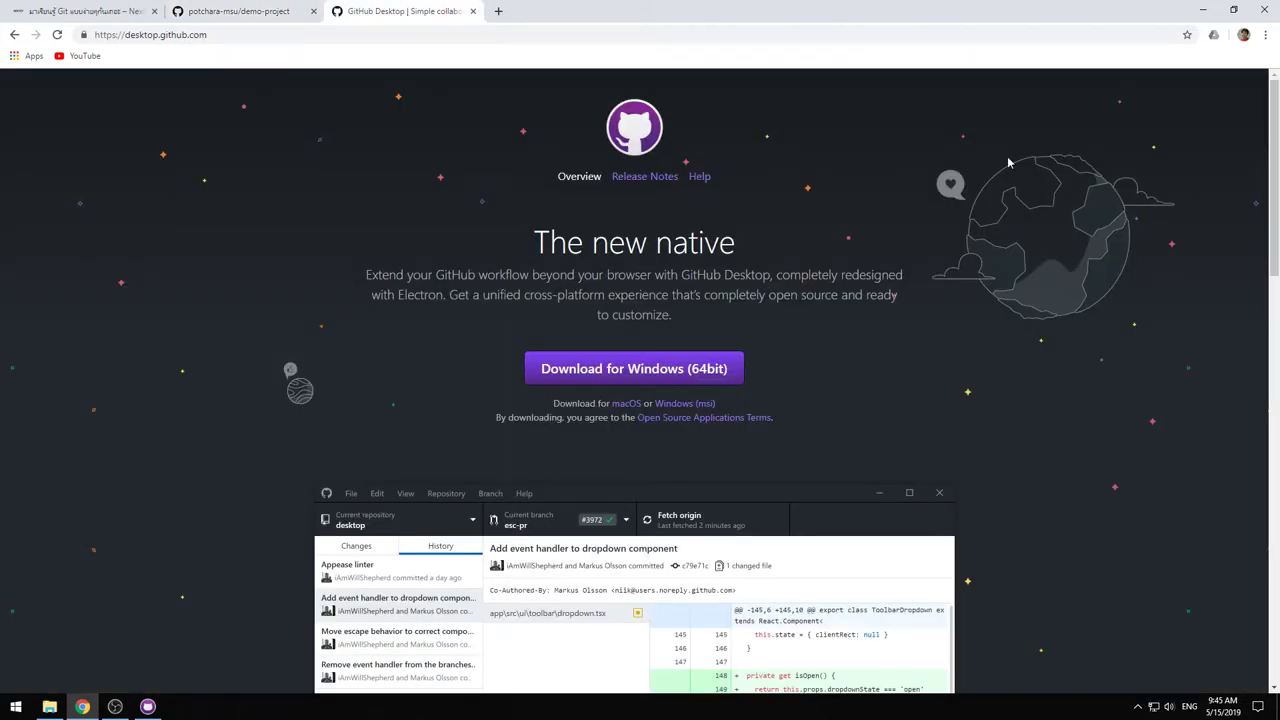
left_click(1203, 10)
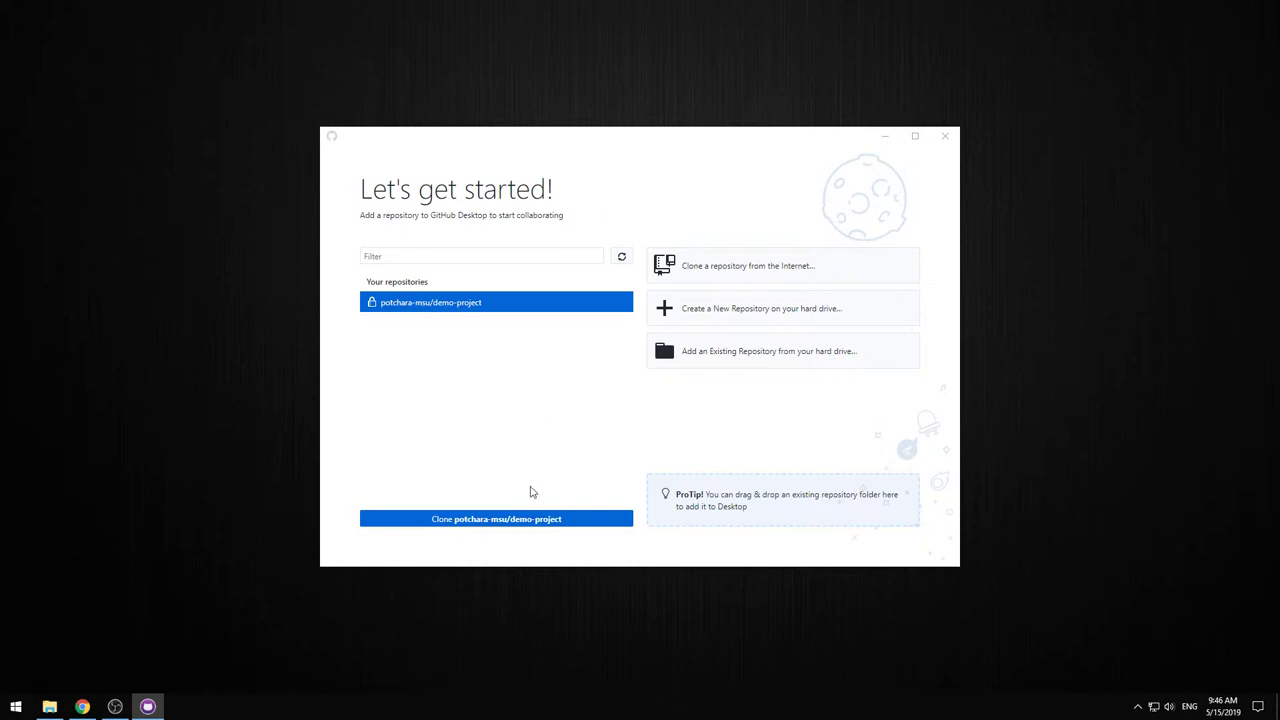
- In Chrome, close the GitHub Desktop download page and minimize the browser
left_click(82, 706)
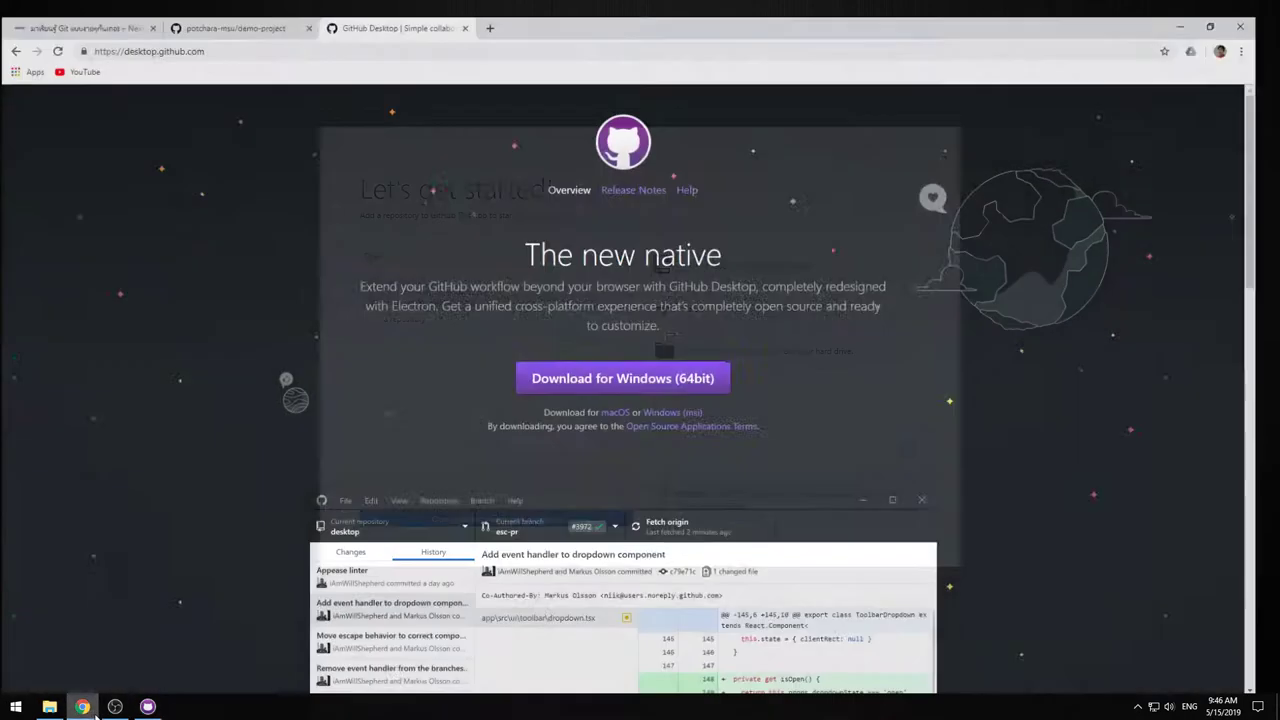
left_click(473, 11)
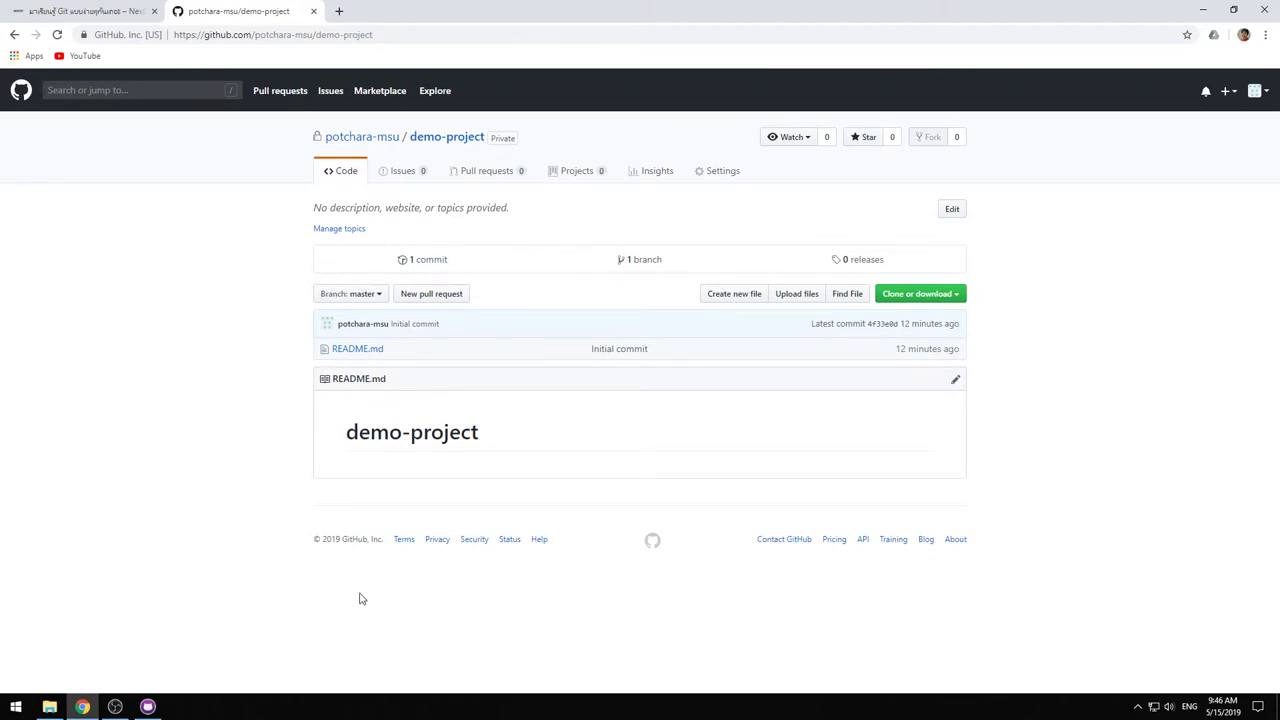
left_click(1205, 17)
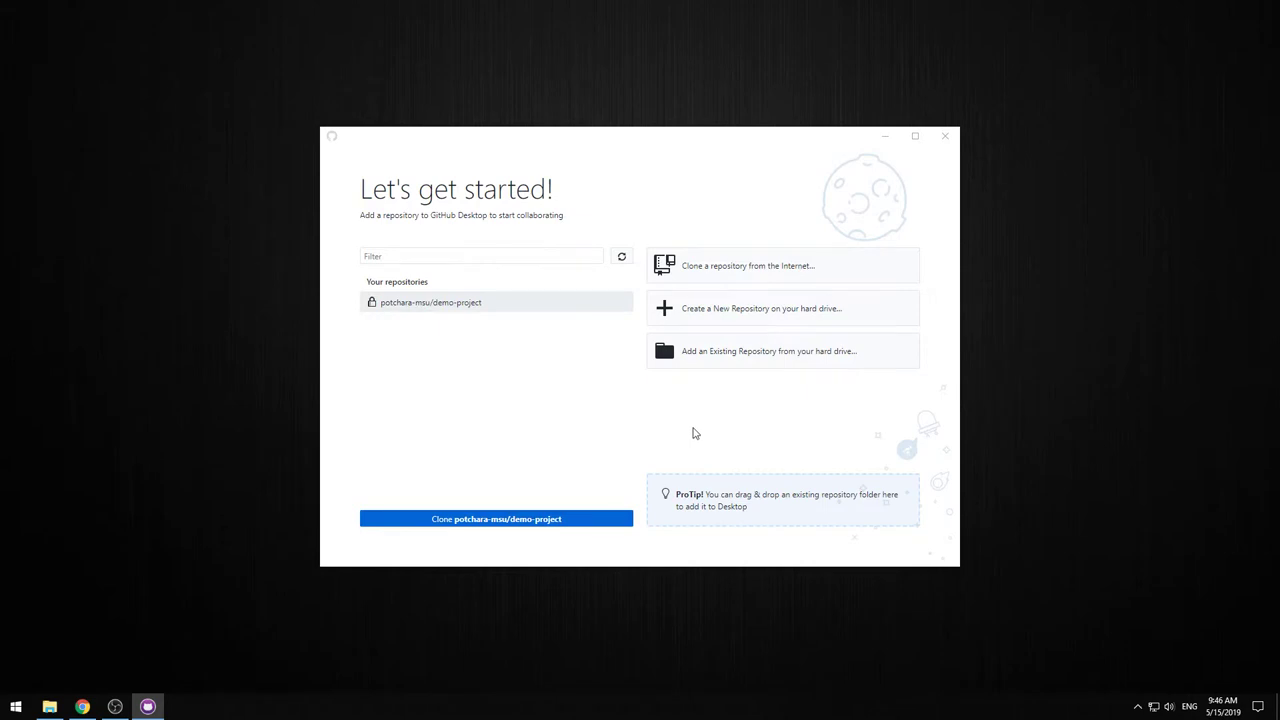
- Start cloning the demo-project repository and review its repository URL in the clone settings
left_click(574, 309)
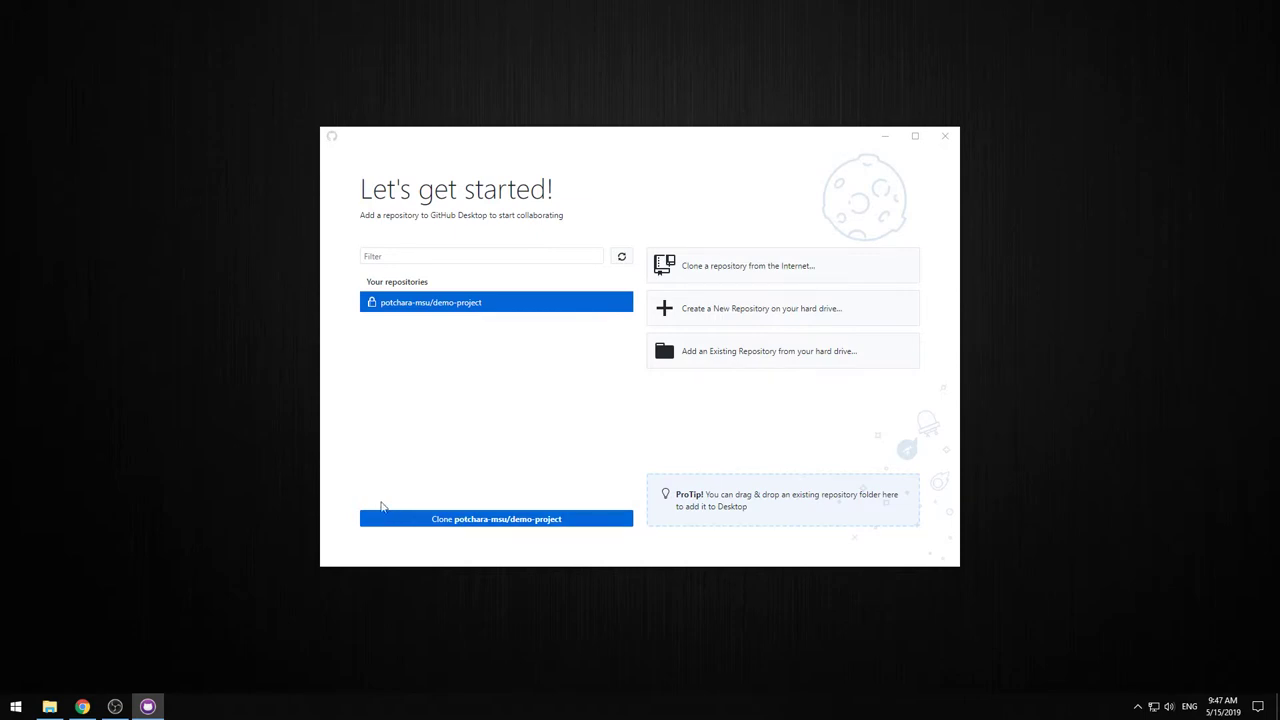
left_click(559, 522)
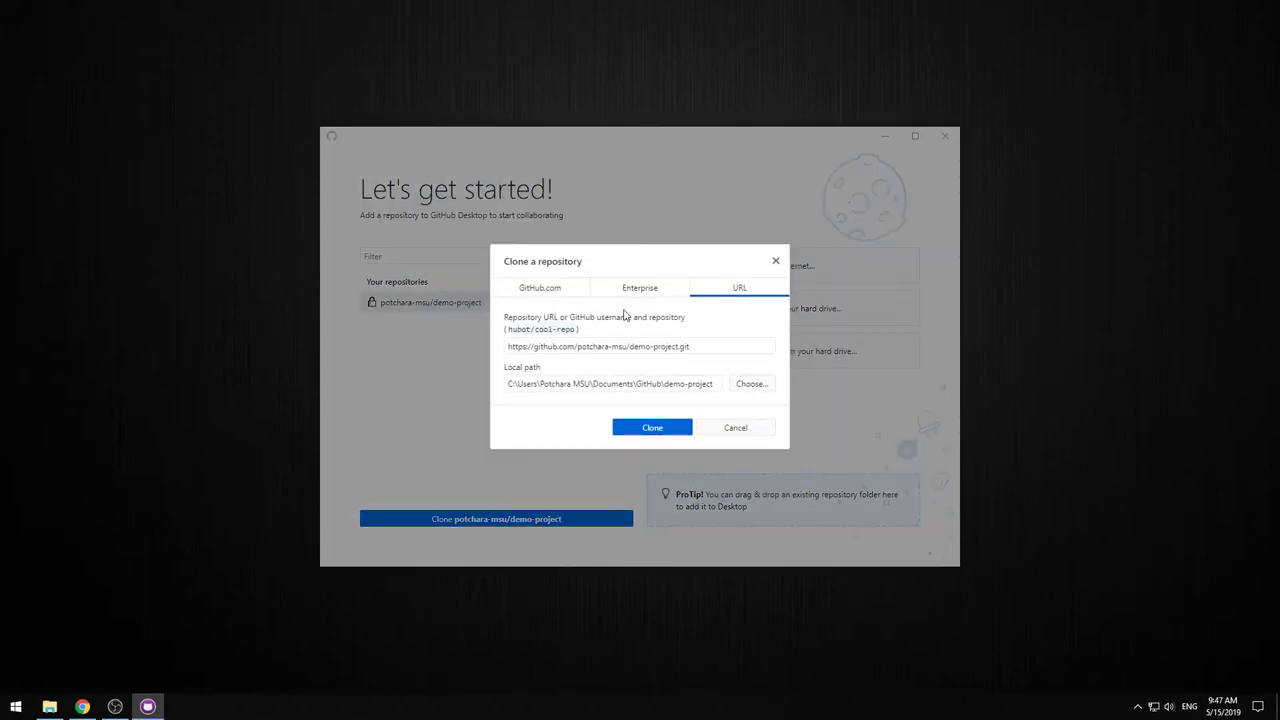
left_click(718, 346)
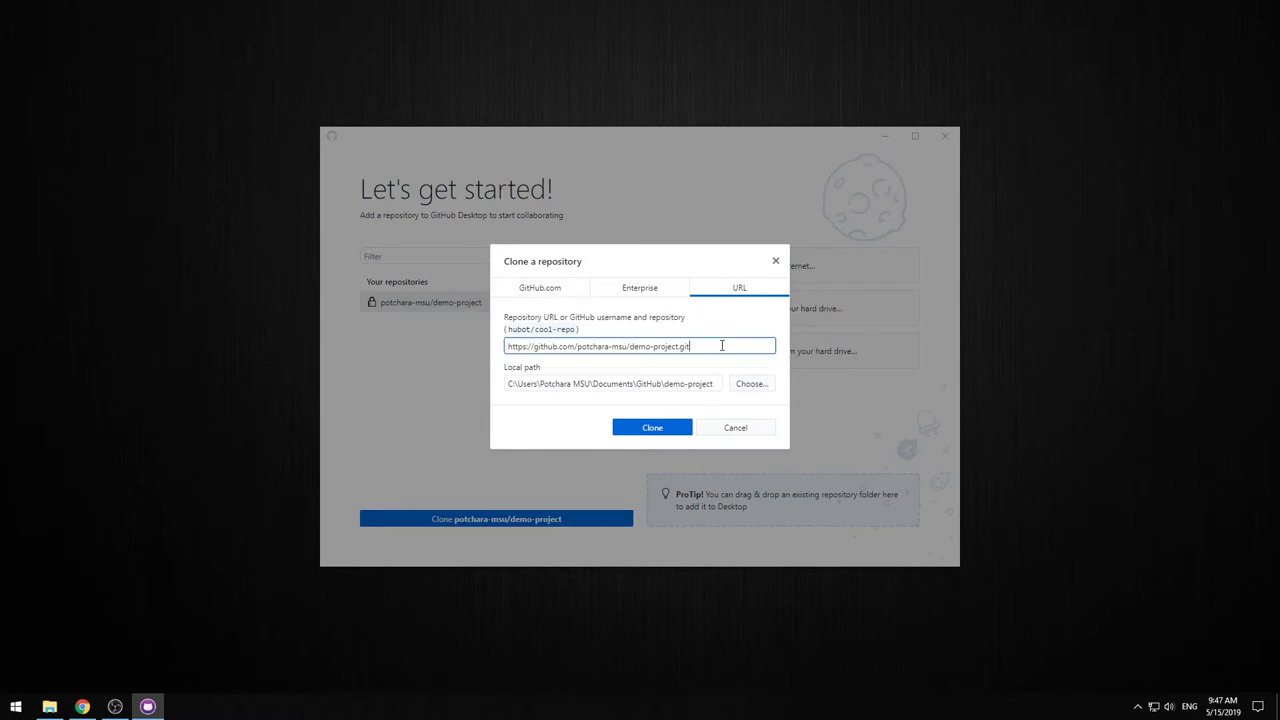
left_click_drag(723, 346, 601, 369)
- Copy the full local path proposed for the demo-project clone
left_click_drag(704, 383, 506, 383)
left_click(613, 384)
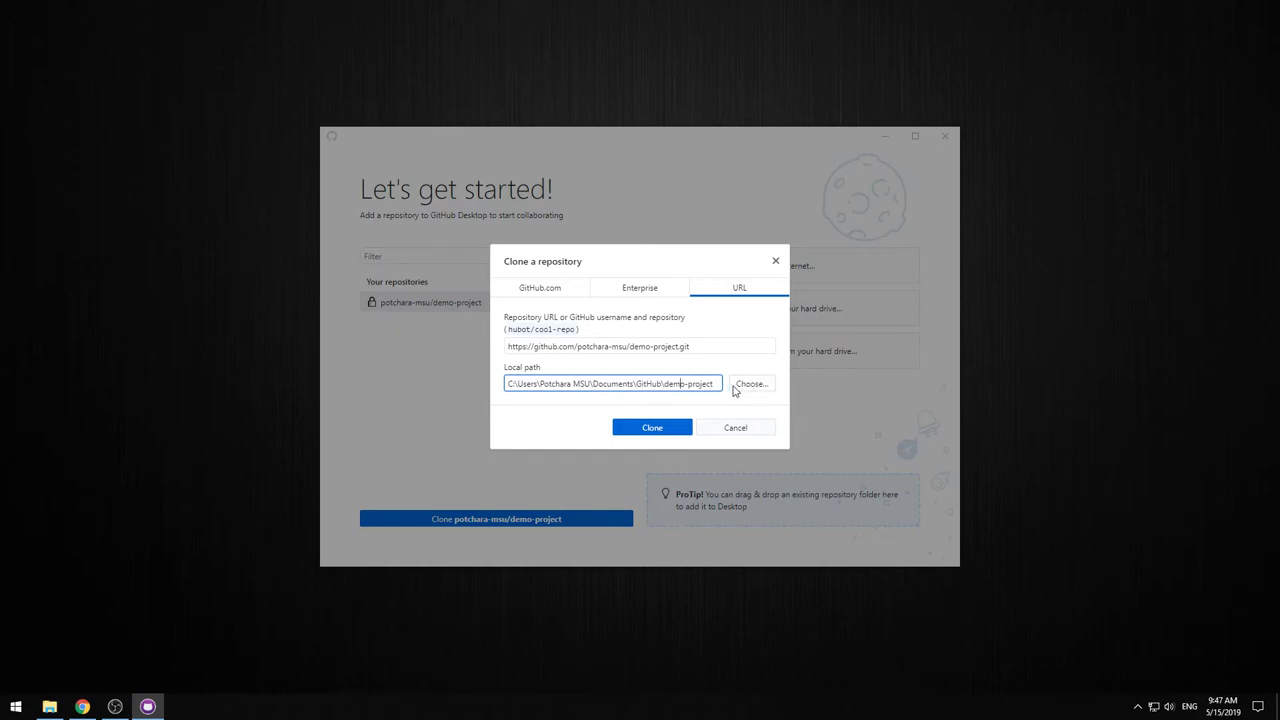
left_click_drag(712, 384, 504, 390)
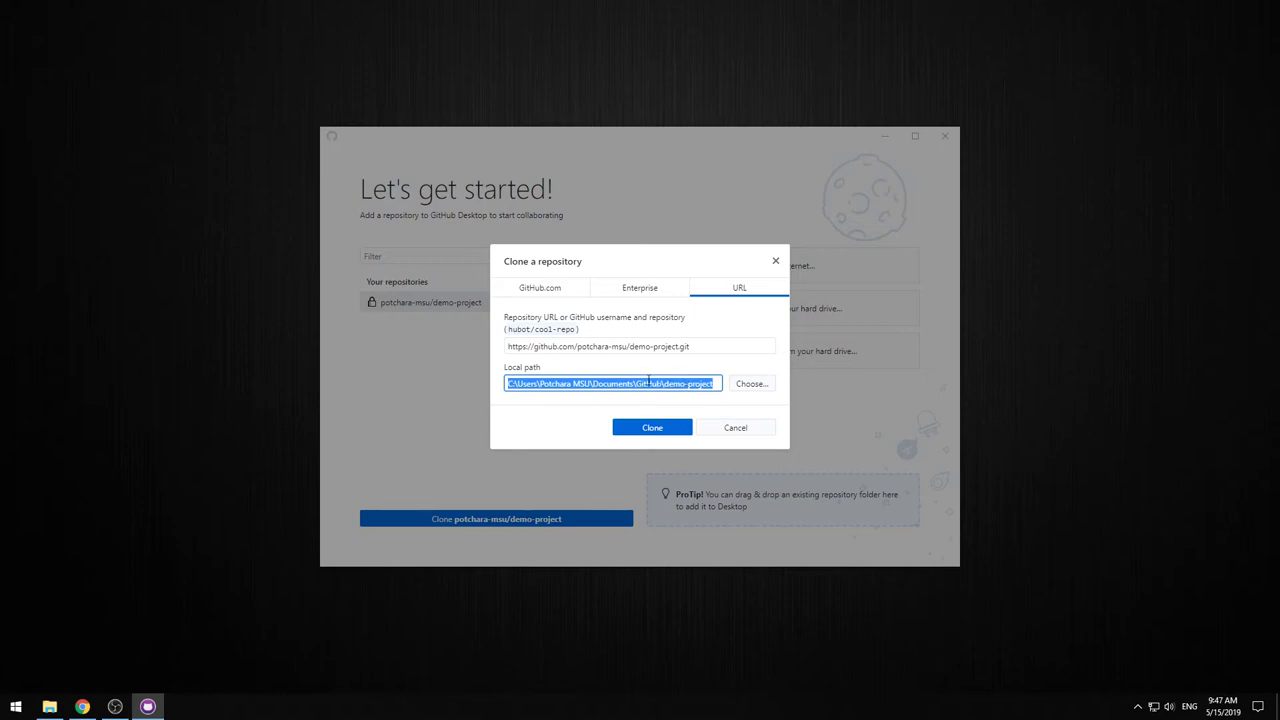
left_click_drag(708, 385, 516, 386)
right_click(517, 386)
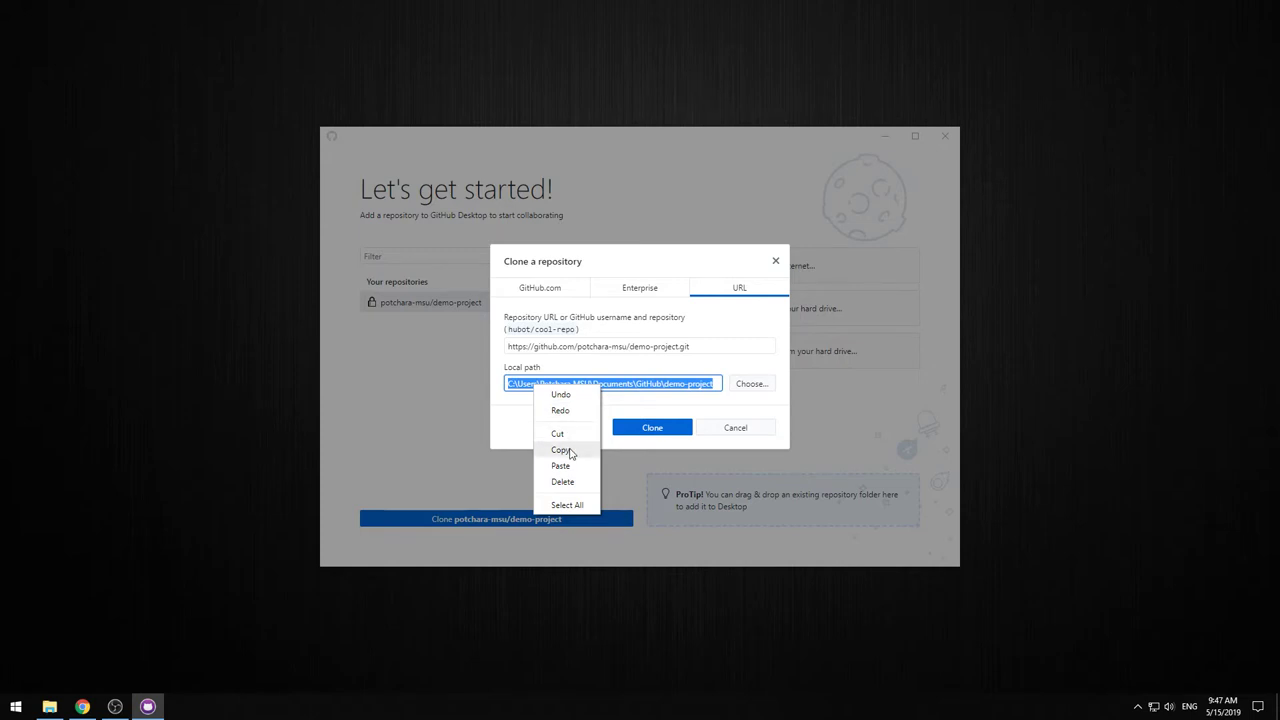
left_click(558, 449)
- In a new File Explorer window, try to go to the copied demo-project path
left_click(49, 706)
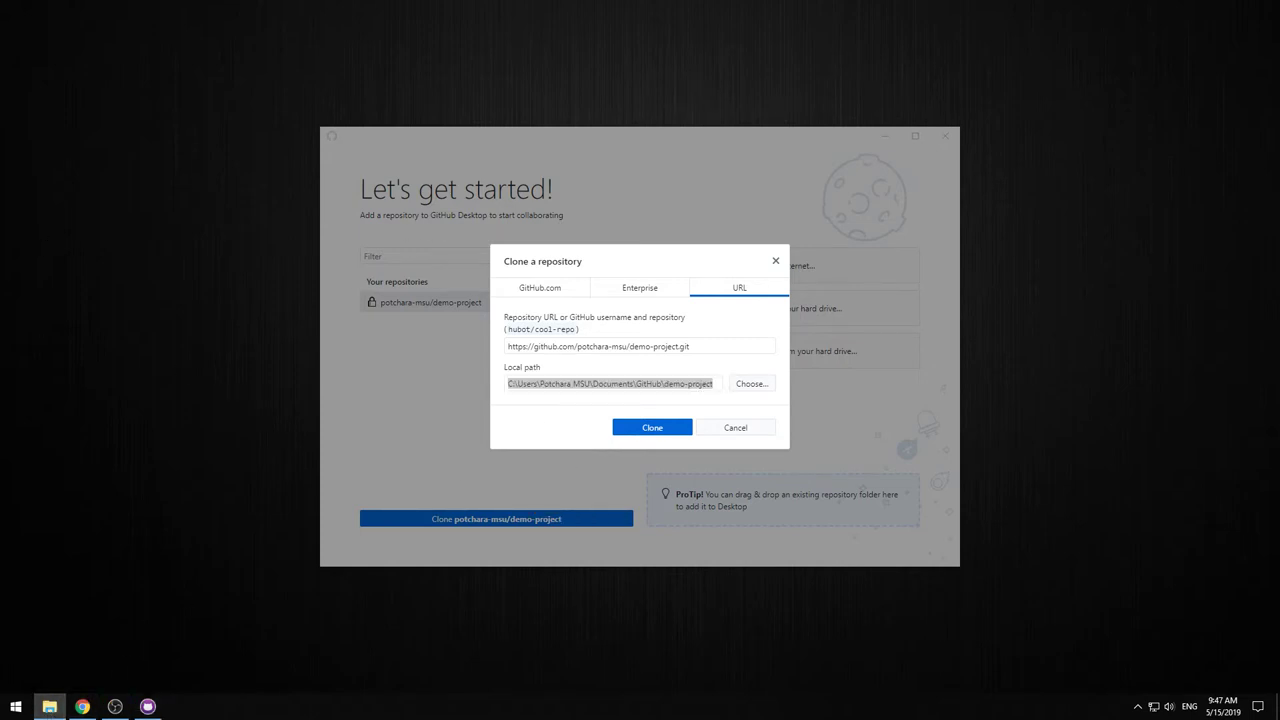
right_click(49, 706)
left_click(100, 657)
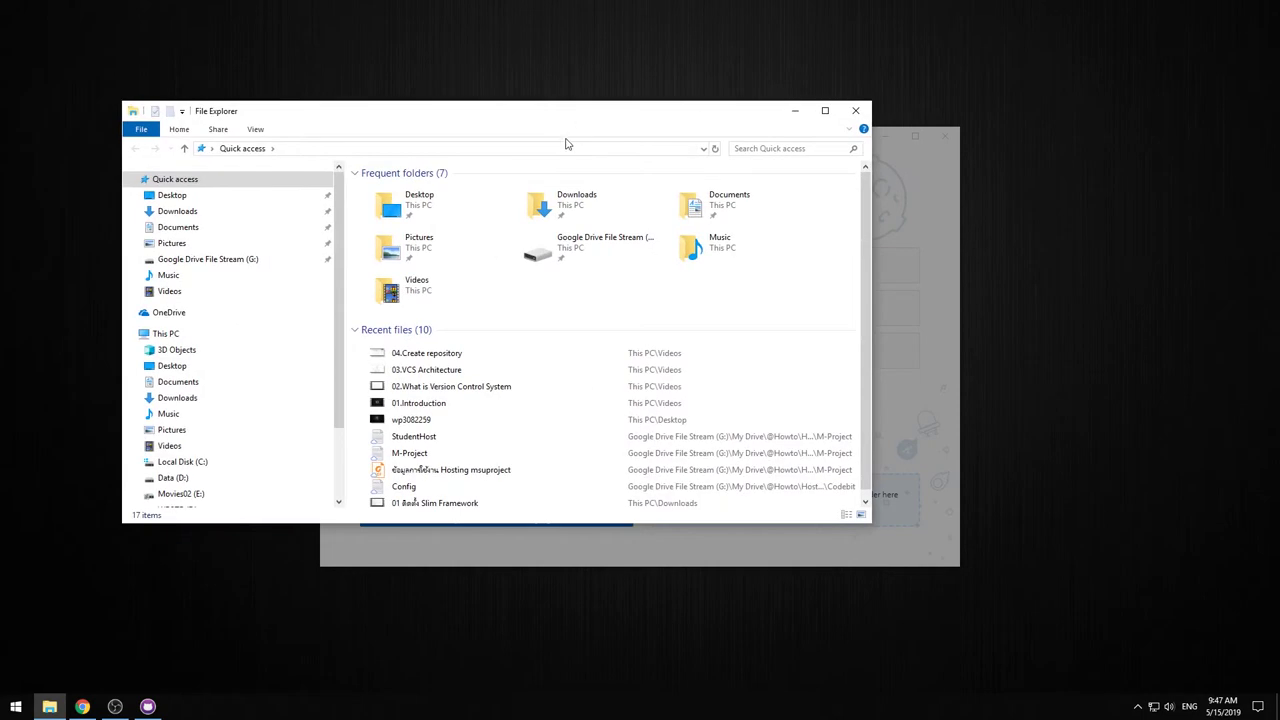
left_click(558, 145)
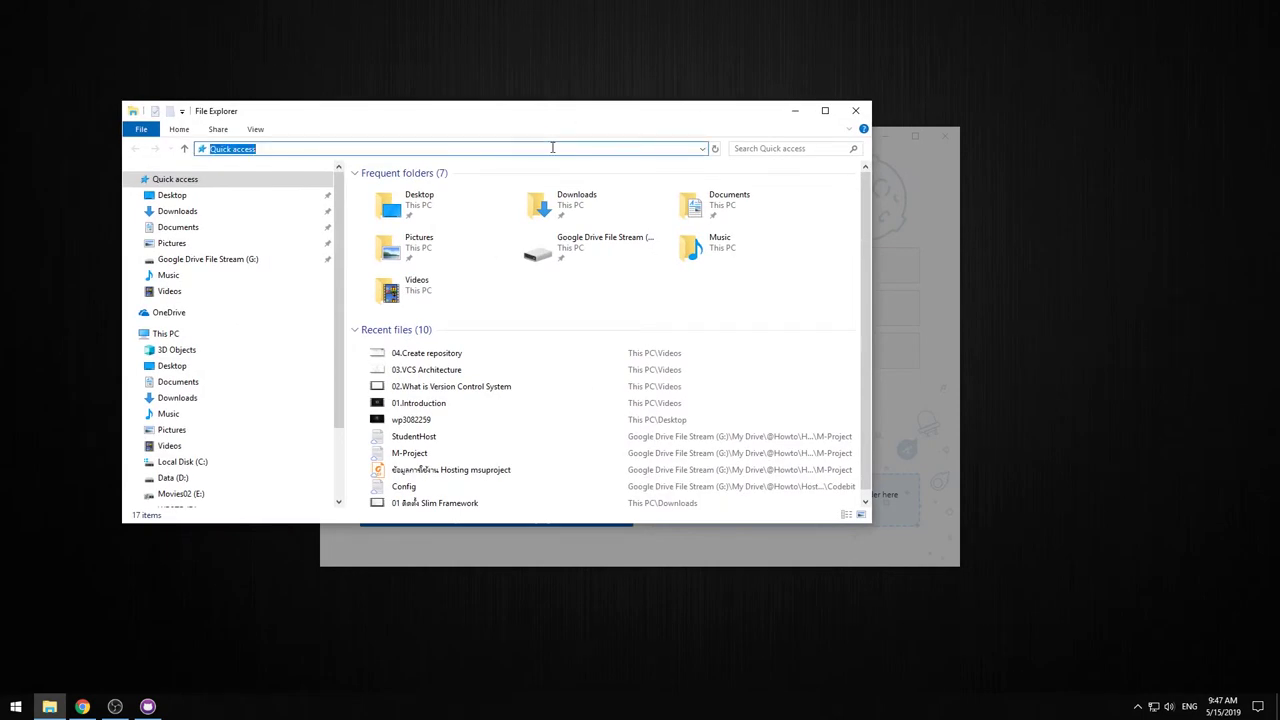
key("ctrl+v")
key("Return")
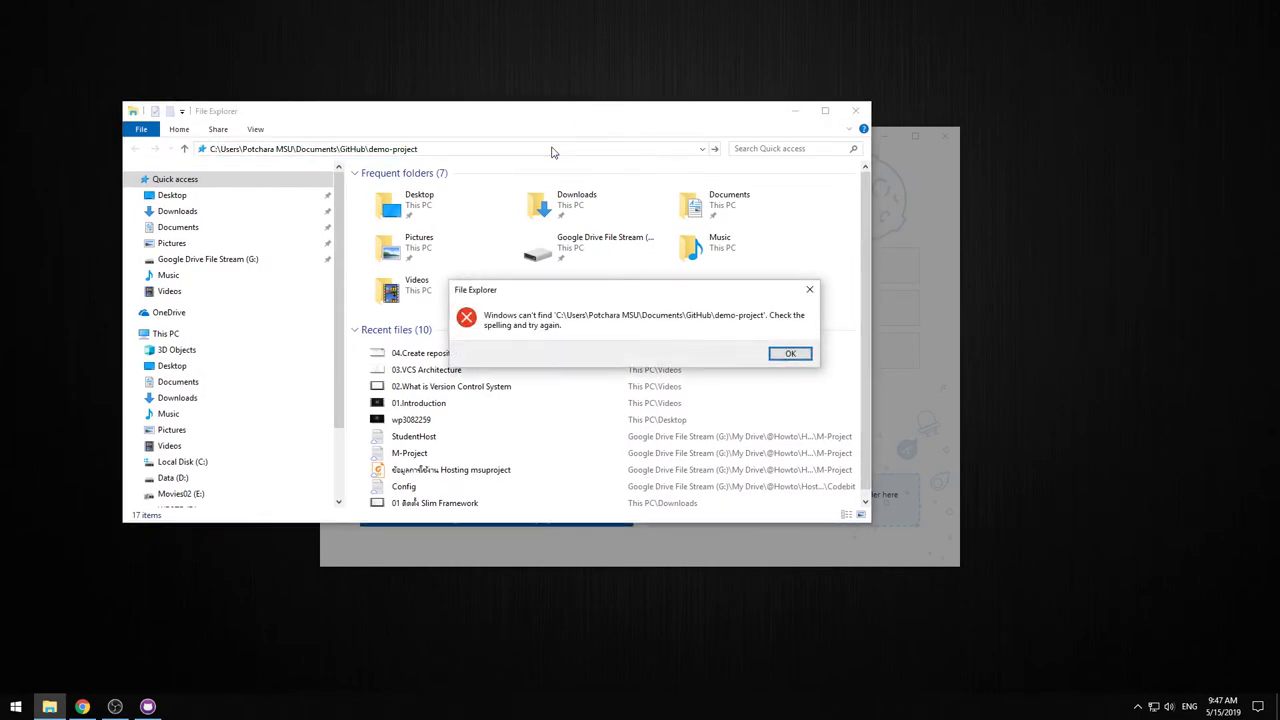
- Remove demo-project from the path and try to go to the Documents\GitHub folder
left_click(790, 353)
left_click(393, 149)
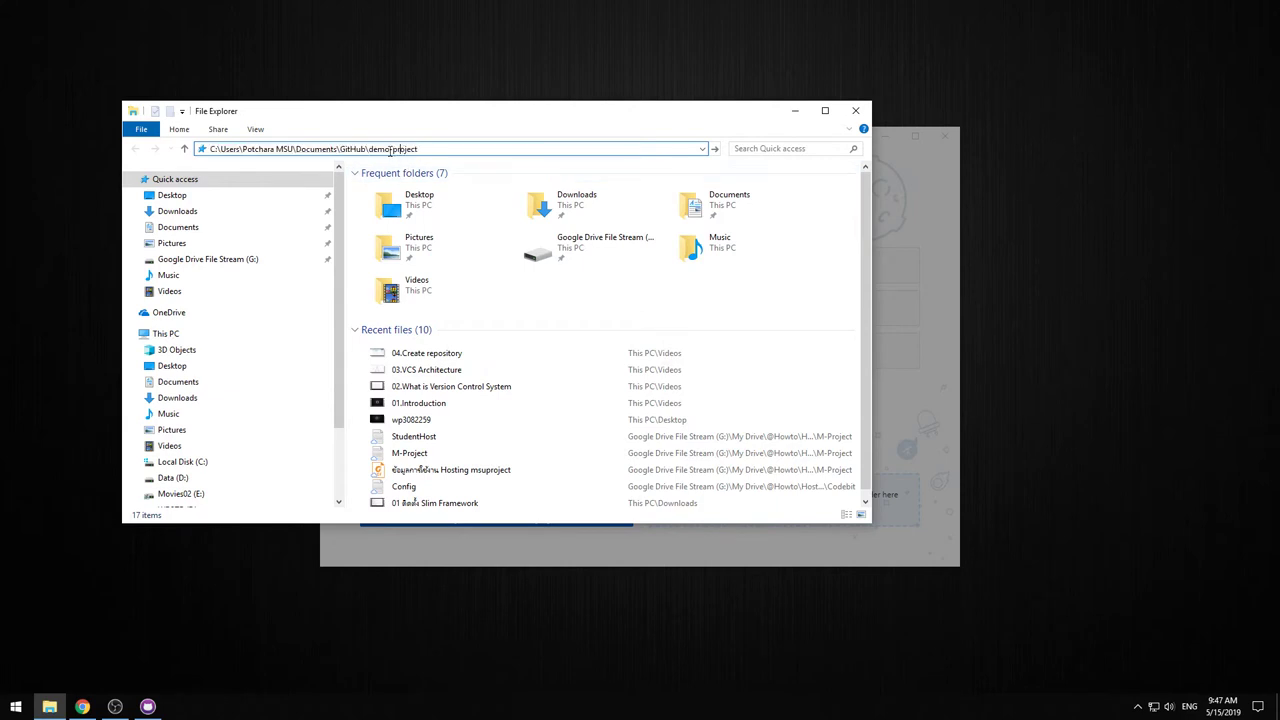
left_click_drag(371, 149, 491, 152)
key("BackSpace")
key("Return")
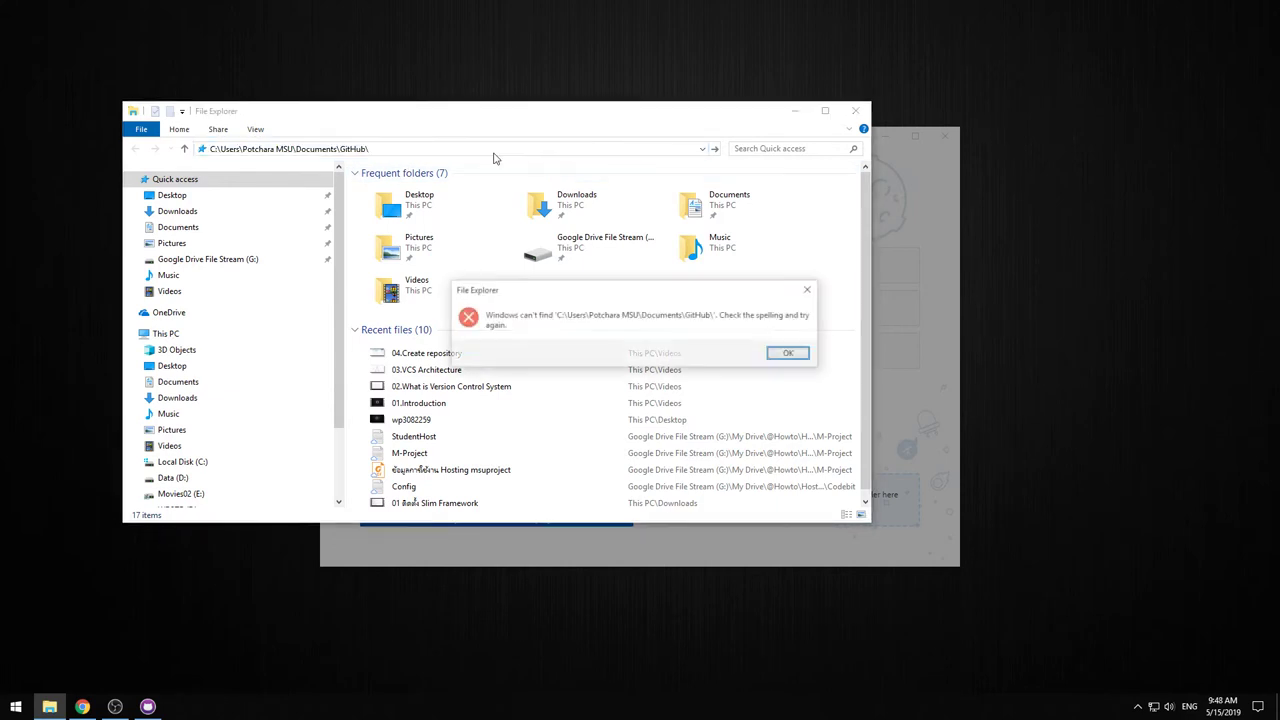
key("Return")
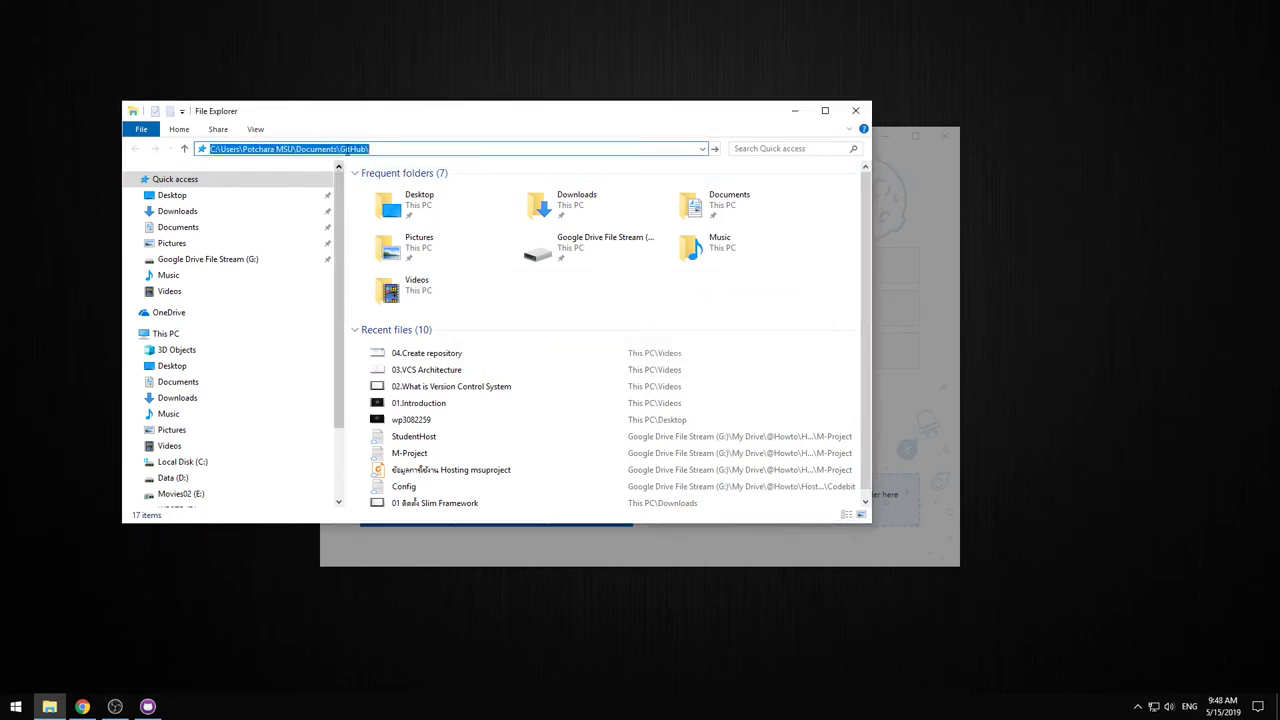
- Remove GitHub from the path, open the Documents folder, and shift the File Explorer window slightly aside
left_click(345, 149)
left_click_drag(345, 149, 372, 150)
key("BackSpace")
key("Return")
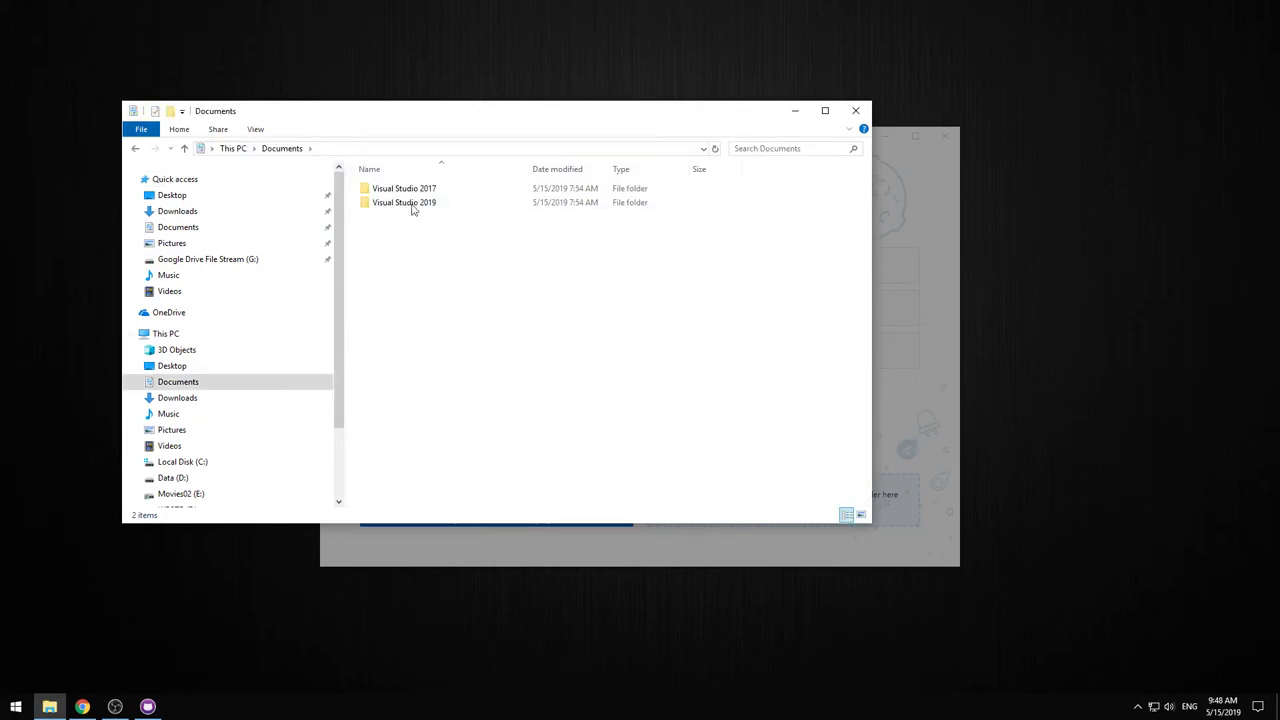
left_click_drag(517, 125, 489, 131)
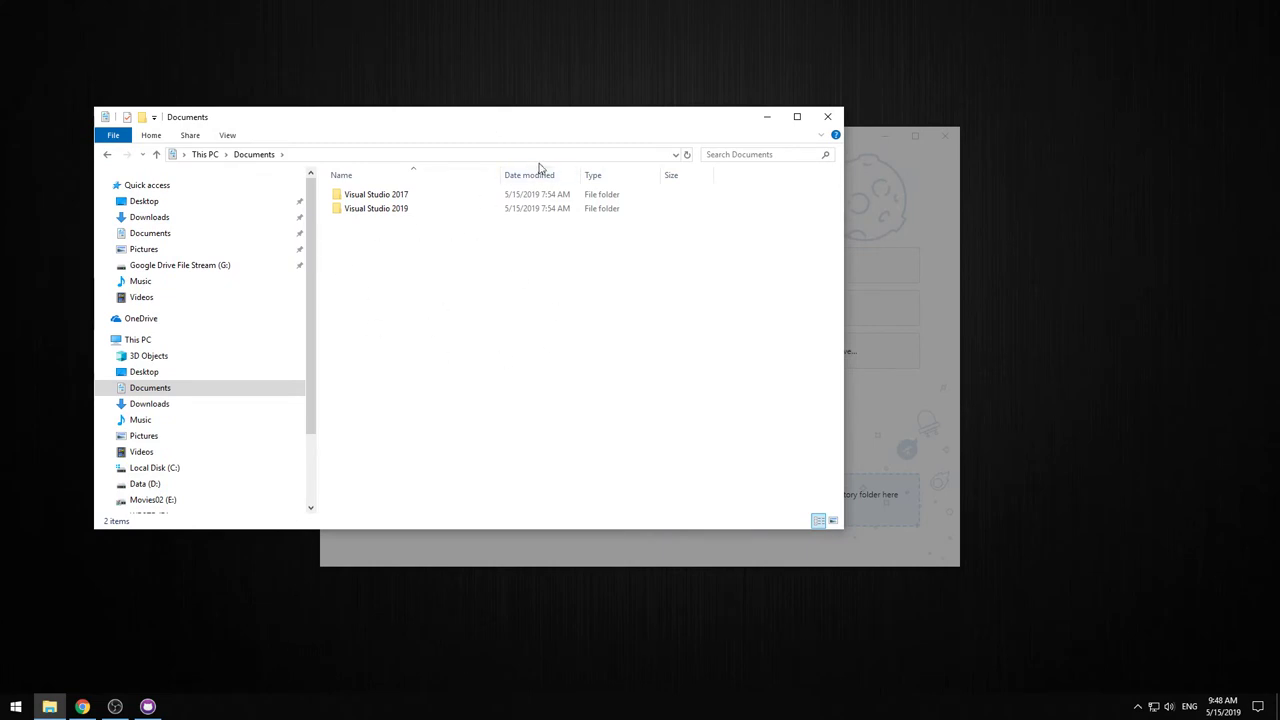
- Return to GitHub Desktop and clone demo-project to the proposed local path
left_click(848, 130)
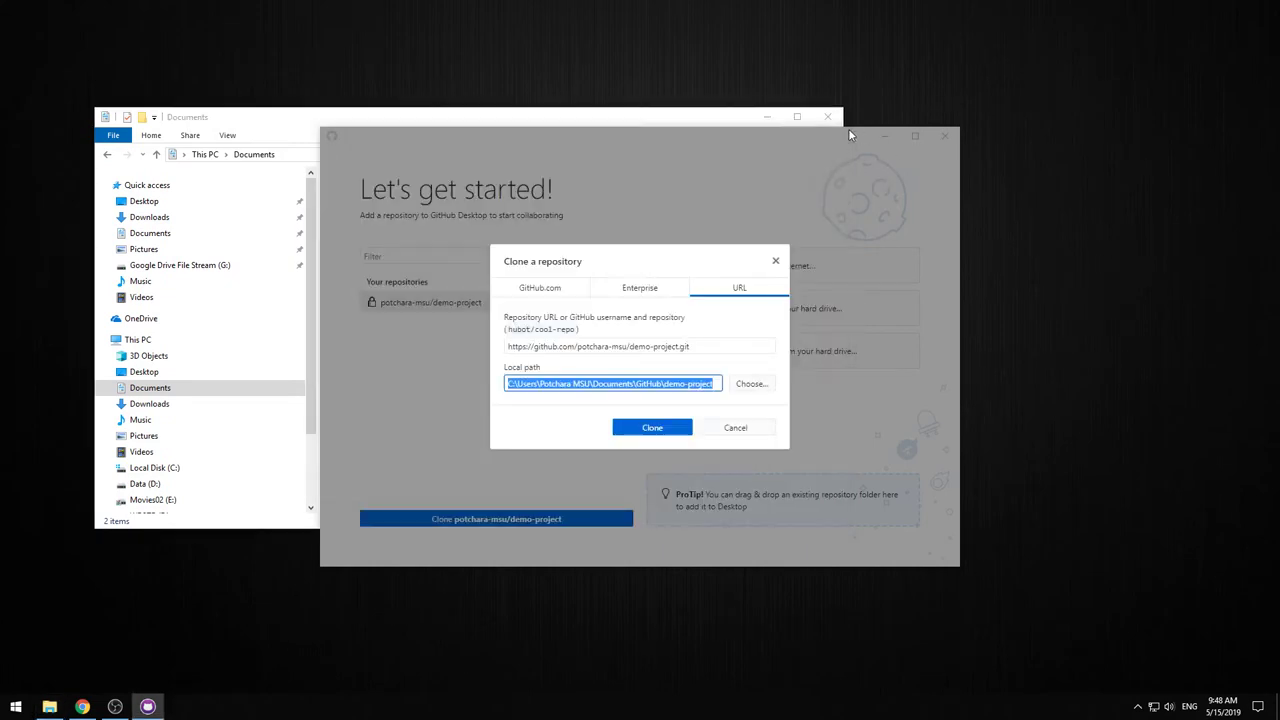
left_click(659, 435)
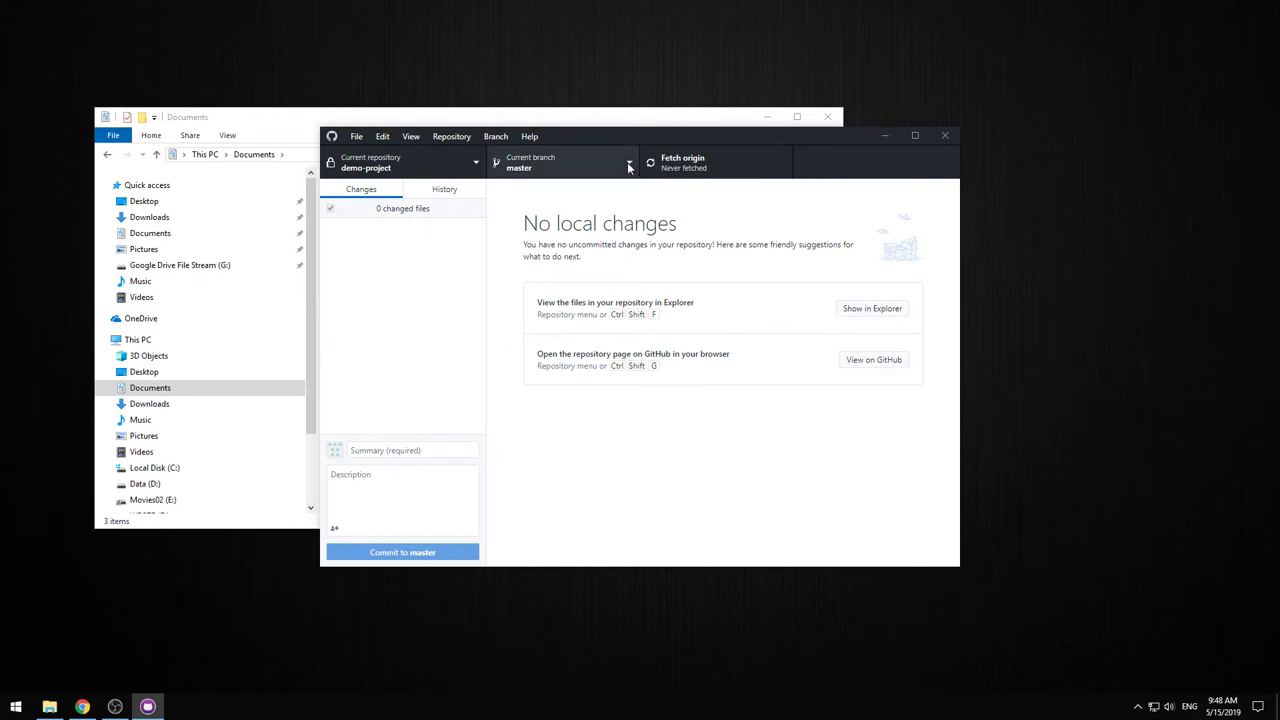
- Switch to File Explorer and open the demo-project folder inside the GitHub folder in Documents
left_click(628, 120)
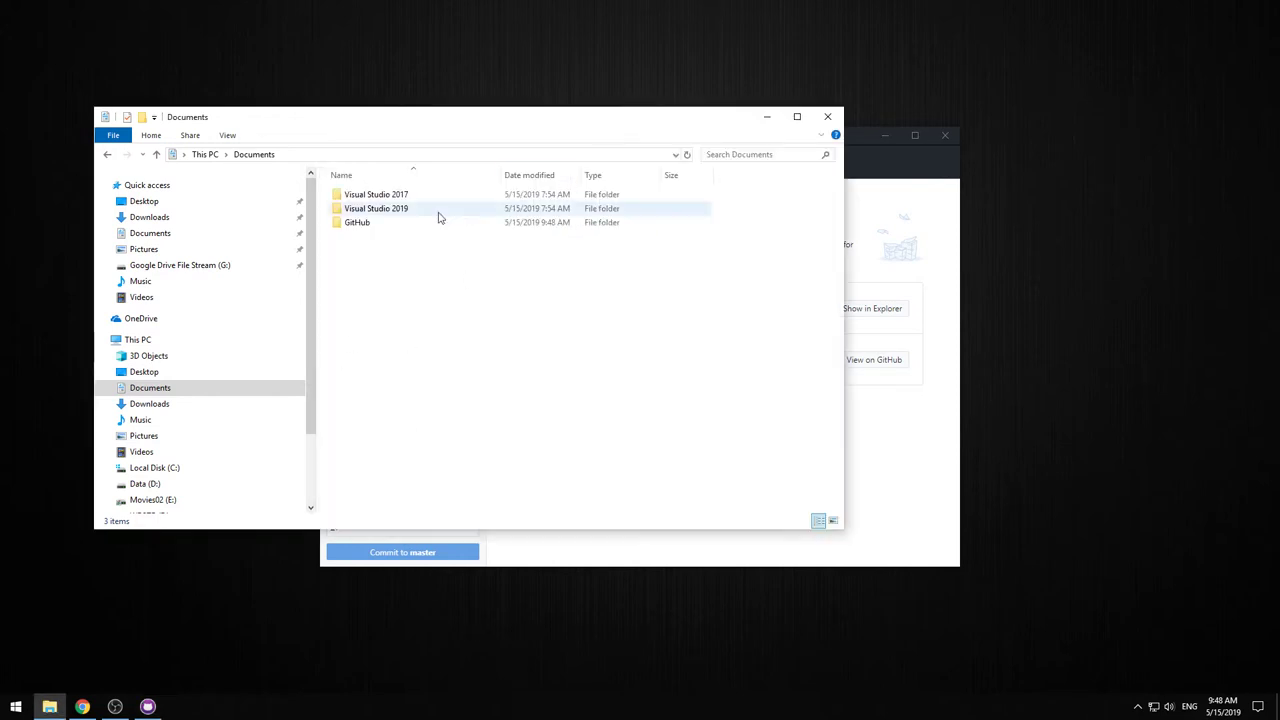
double_click(354, 222)
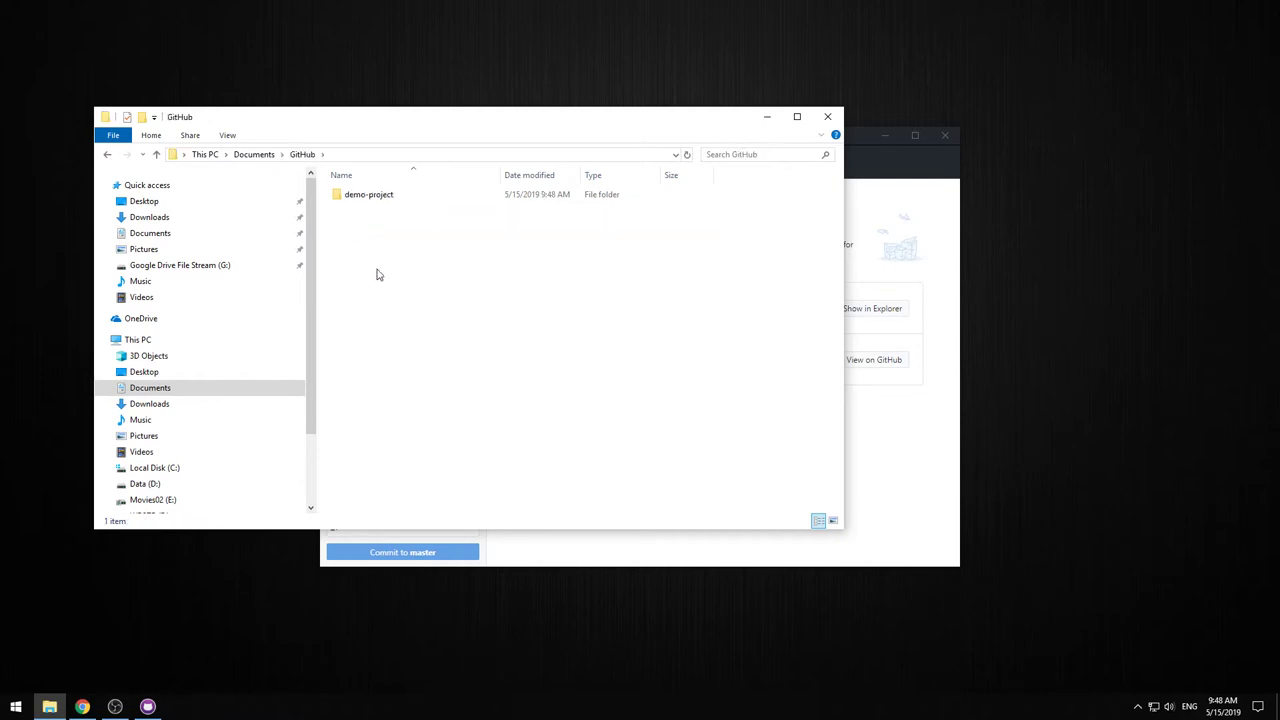
double_click(366, 199)
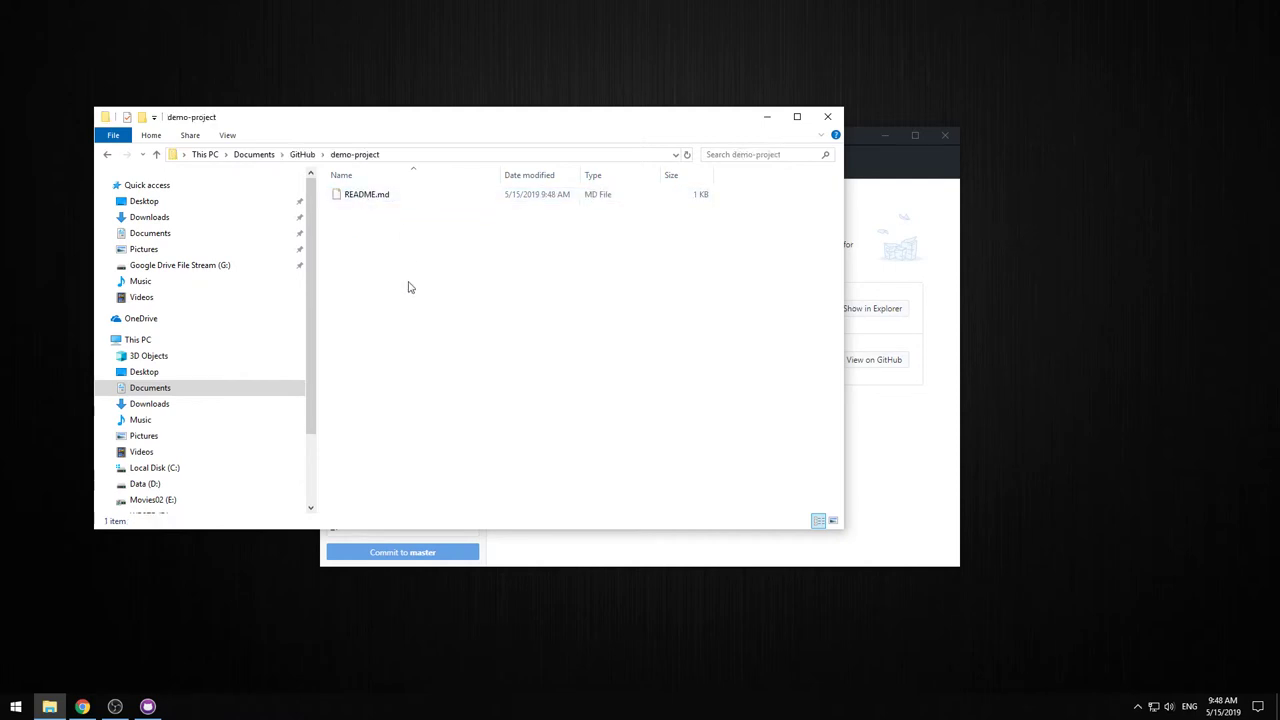
- Open the local README.md in Notepad++, examine its text, and close the editor
left_click(381, 199)
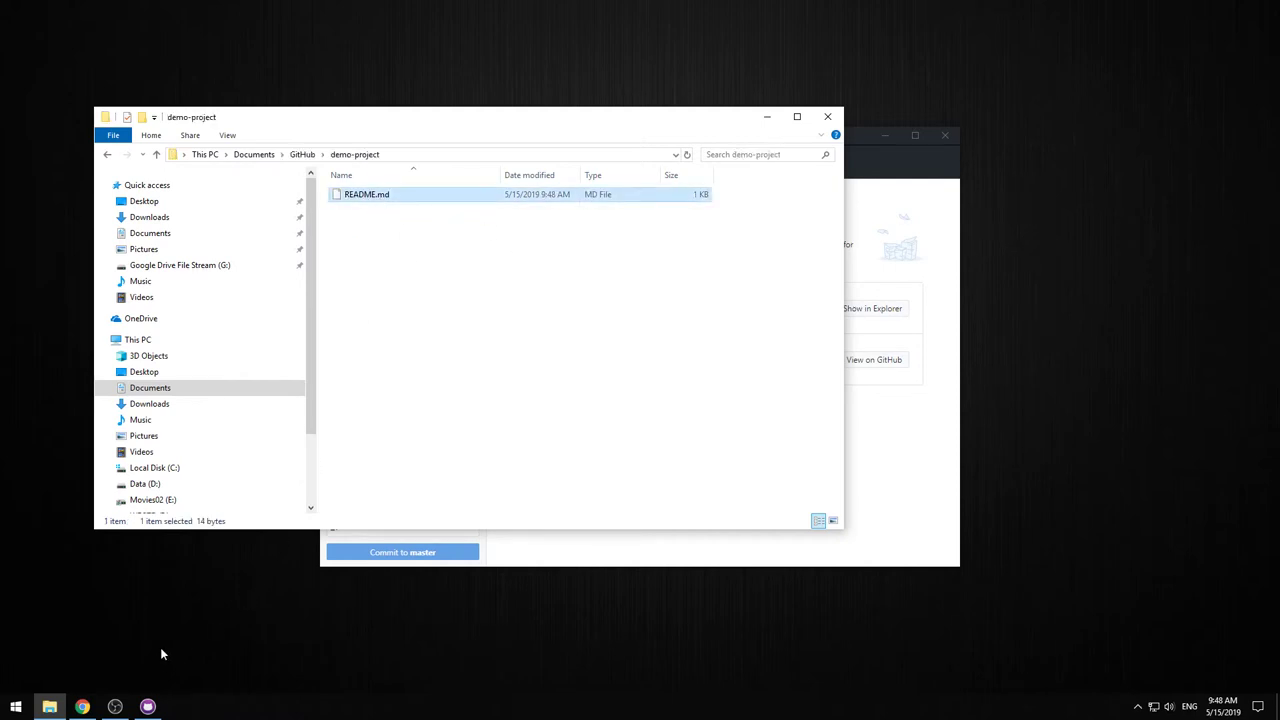
right_click(375, 199)
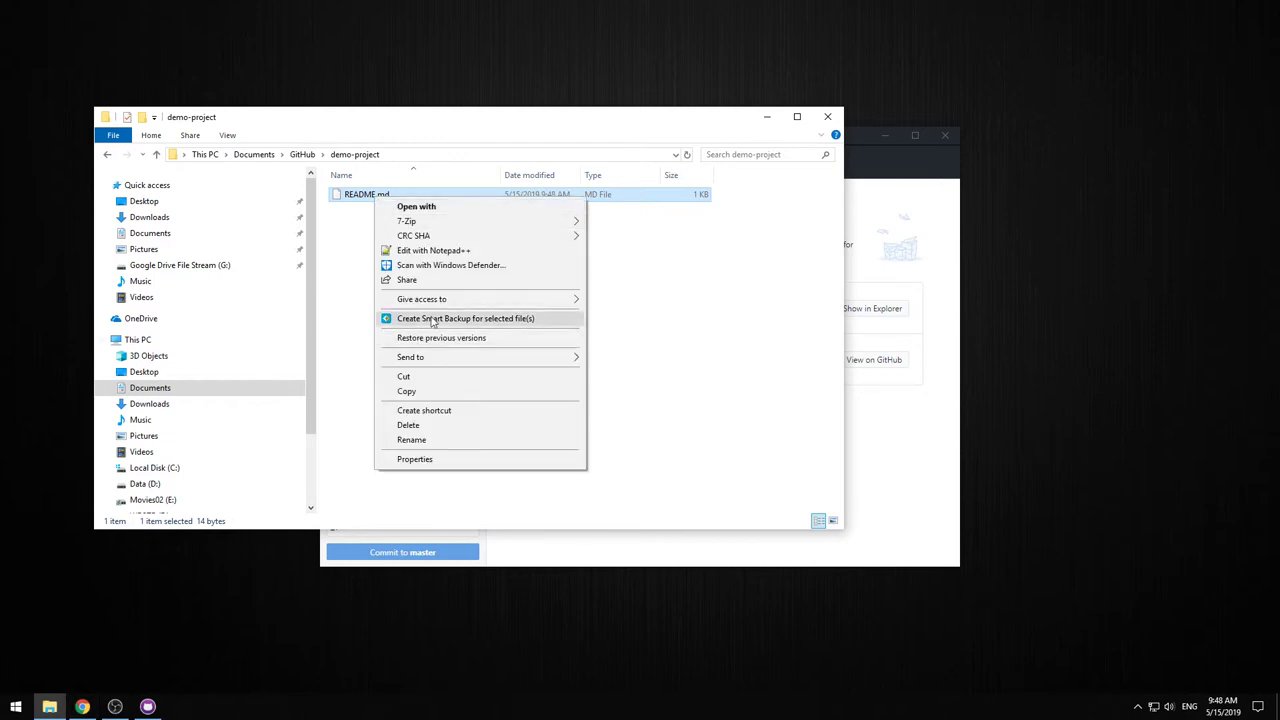
left_click(435, 251)
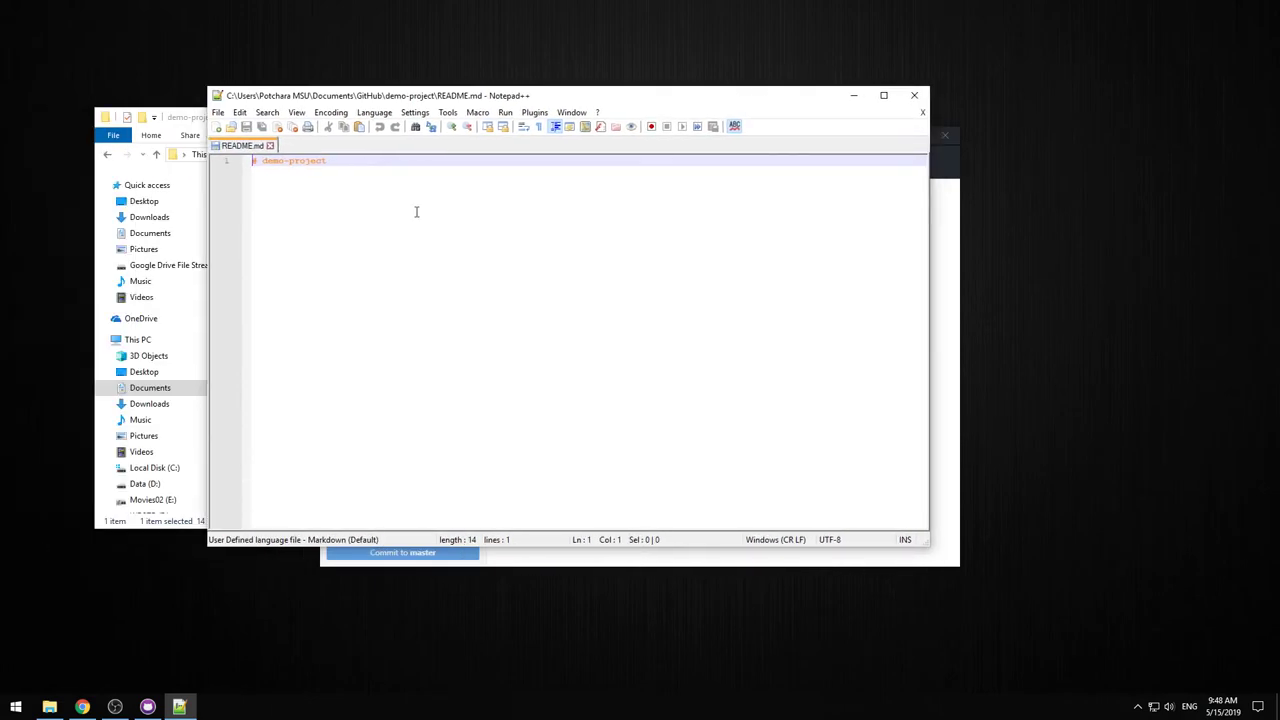
left_click_drag(327, 161, 238, 162)
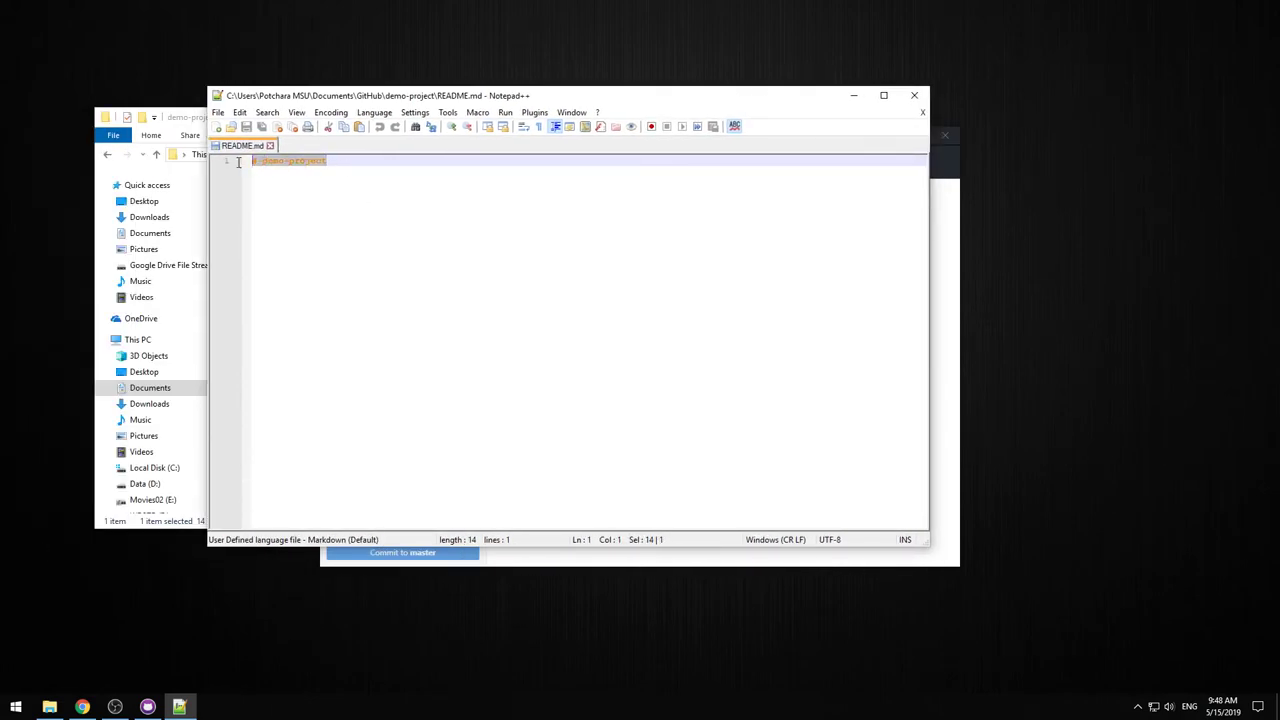
left_click(914, 95)
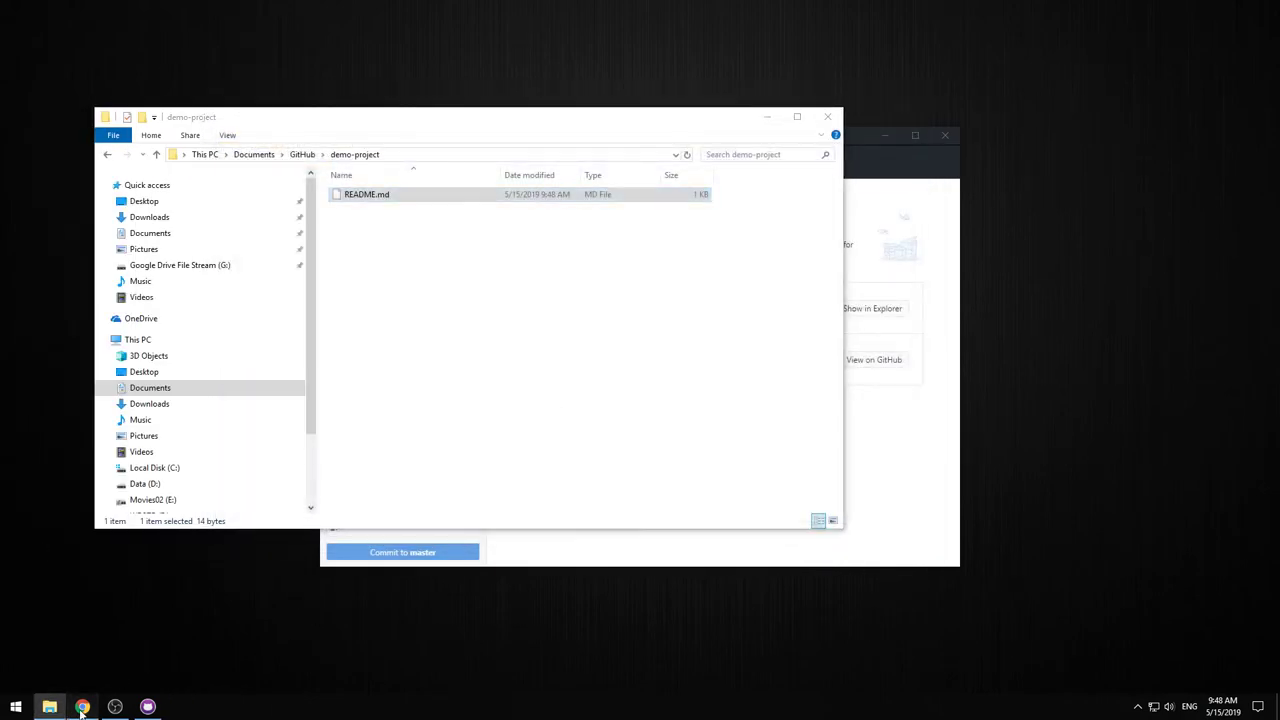
- Switch to Chrome, open the demo-project README.md for editing on GitHub to compare its text with the local copy, and cancel the edit
left_click(82, 707)
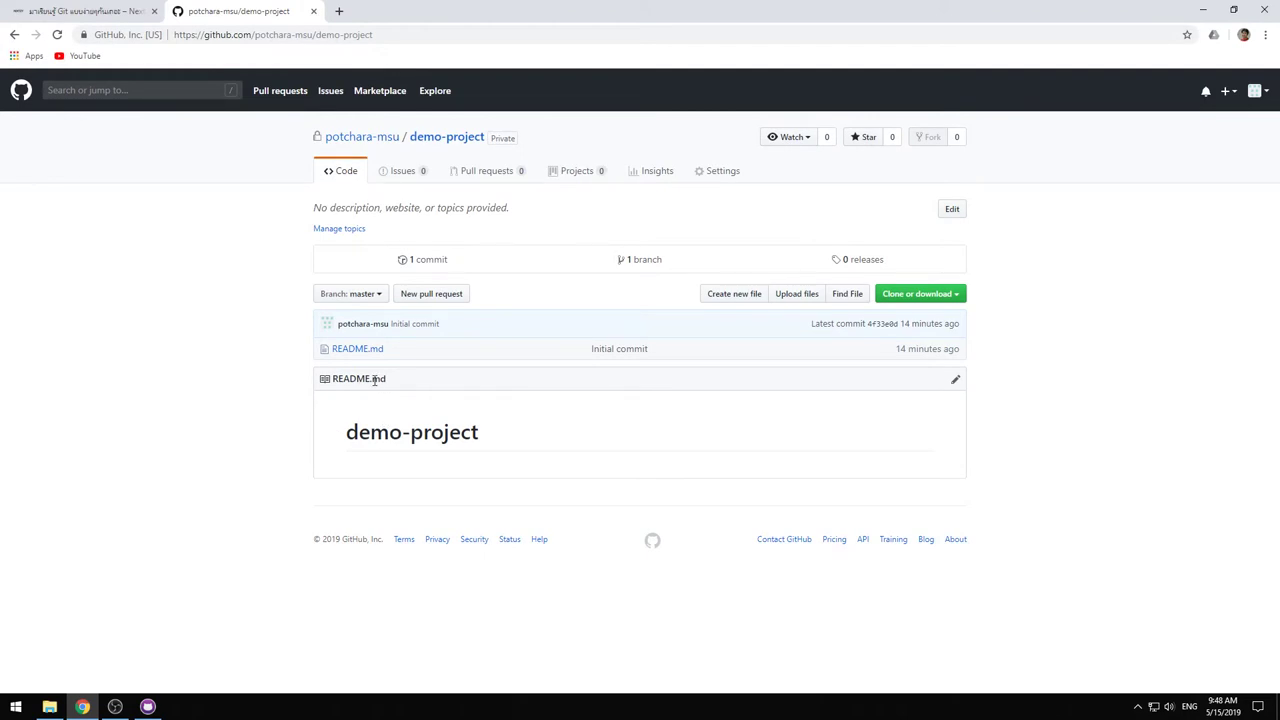
left_click(955, 383)
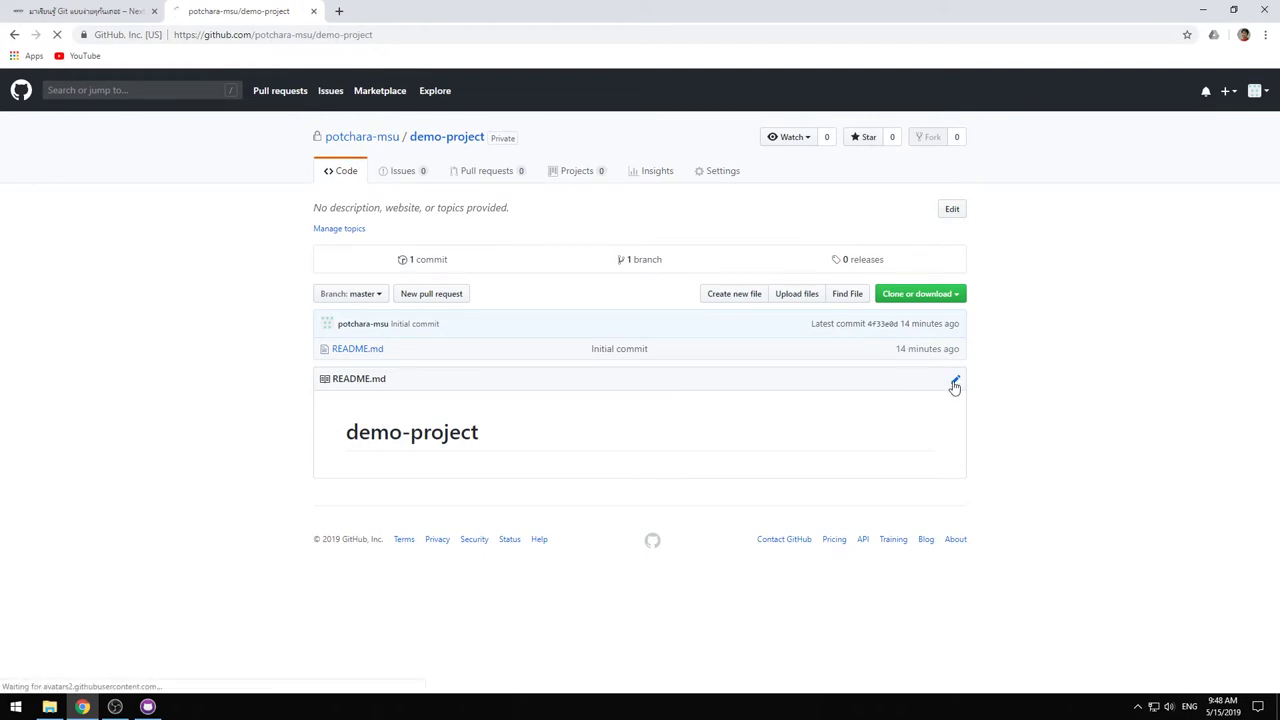
left_click_drag(412, 277, 337, 286)
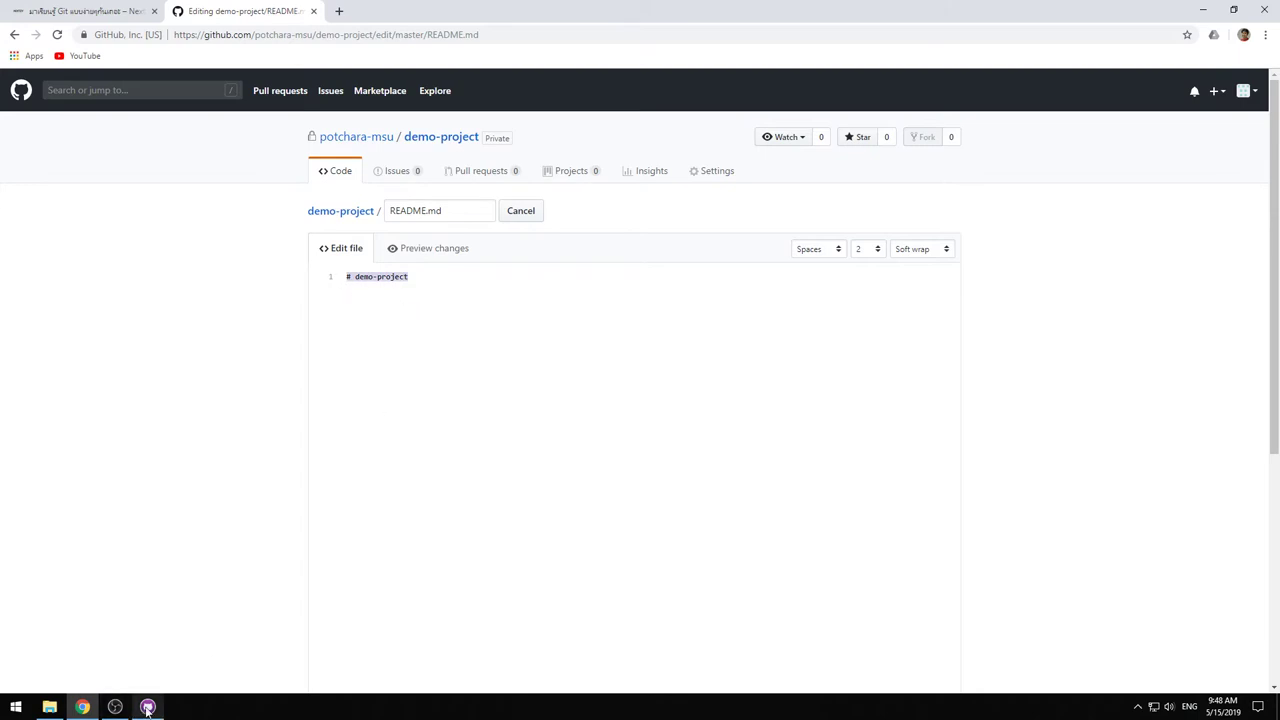
left_click(49, 707)
left_click(49, 707)
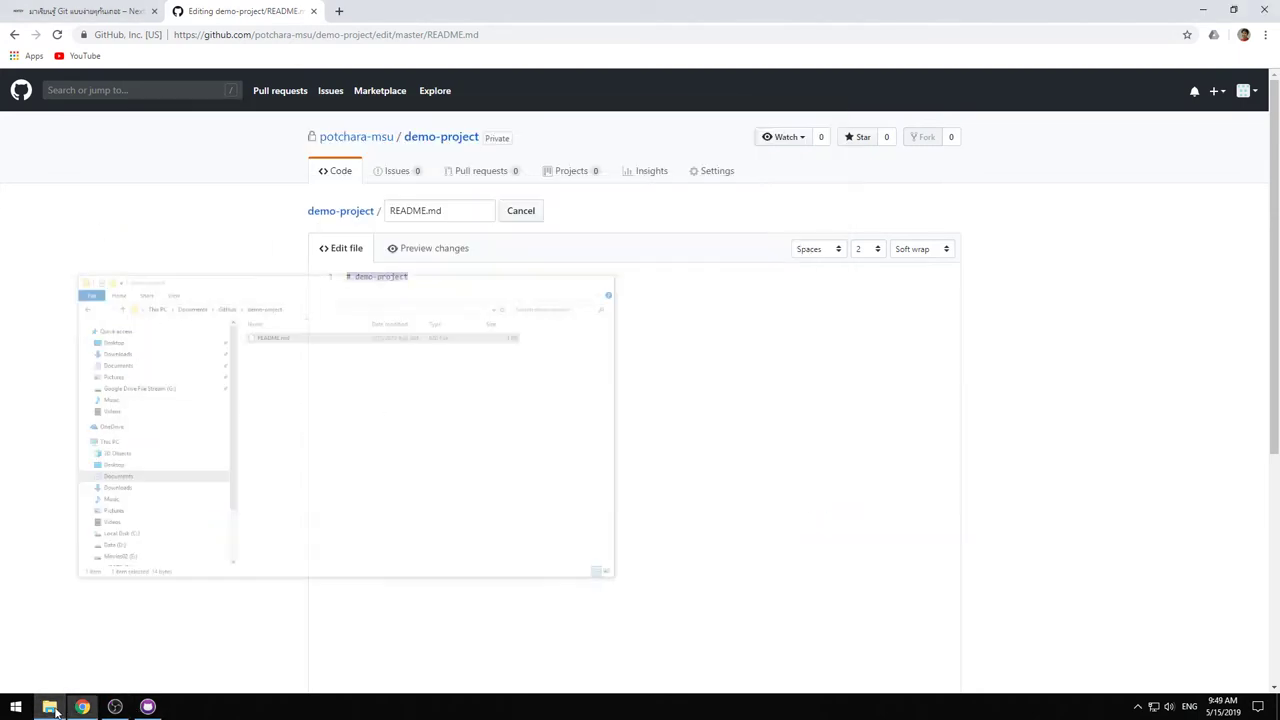
left_click(530, 215)
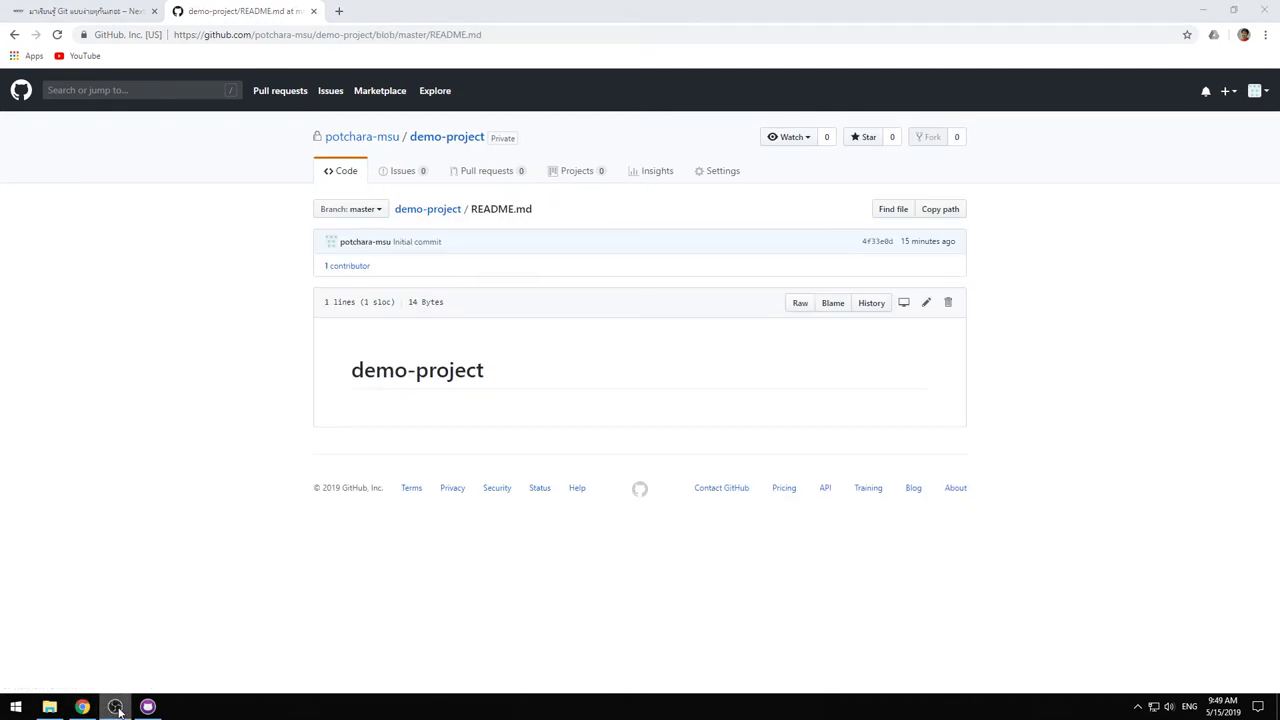
- Check the local demo-project folder's contents again and return to the repository's main page on GitHub
left_click(49, 707)
left_click(433, 228)
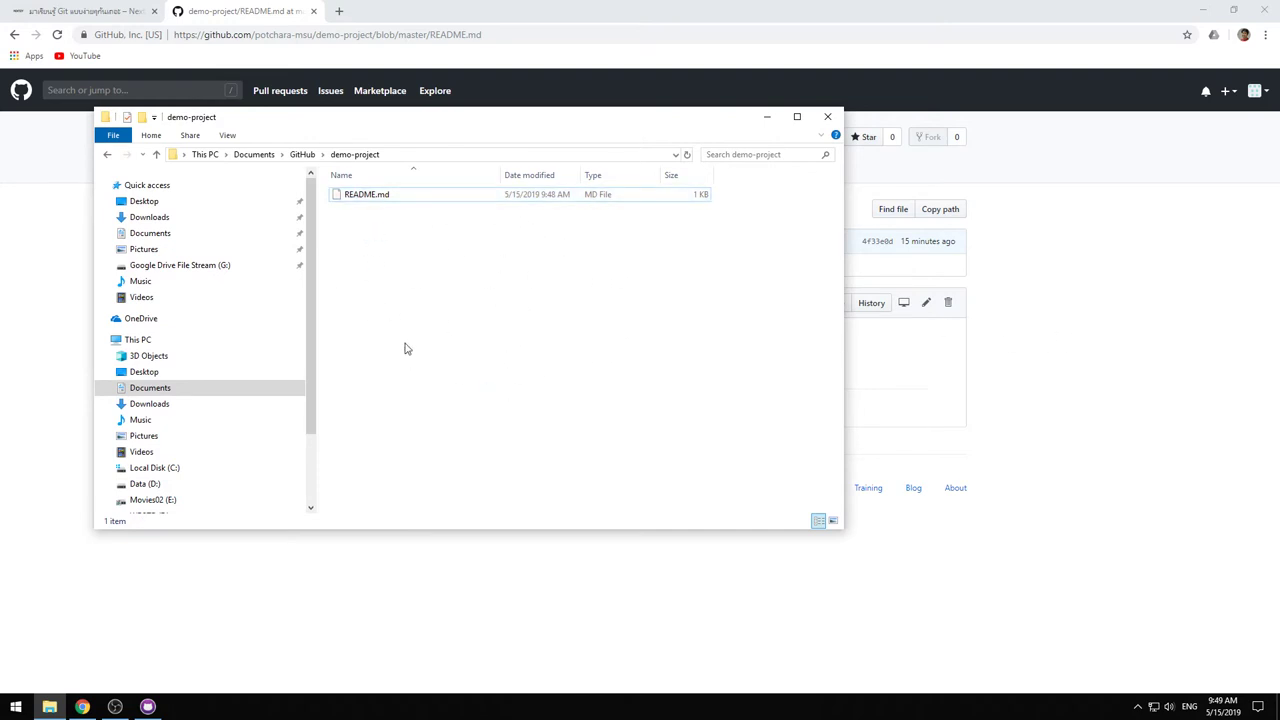
left_click(1050, 368)
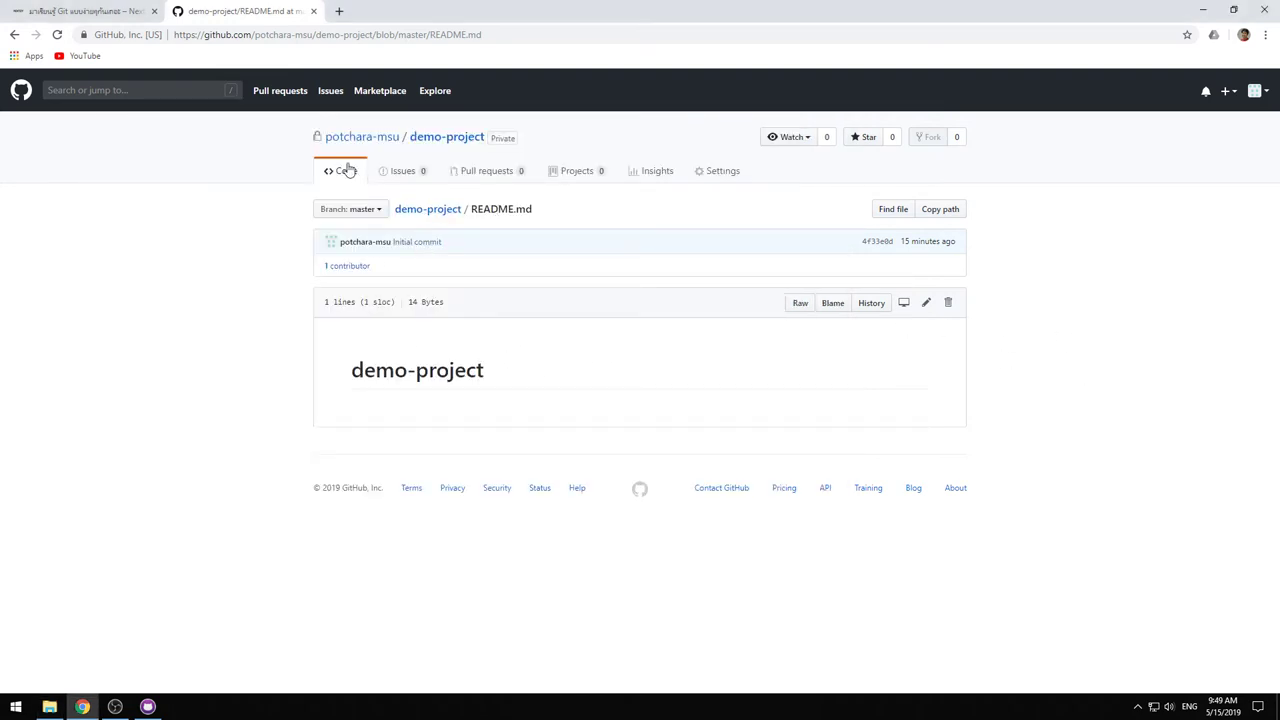
left_click(425, 137)
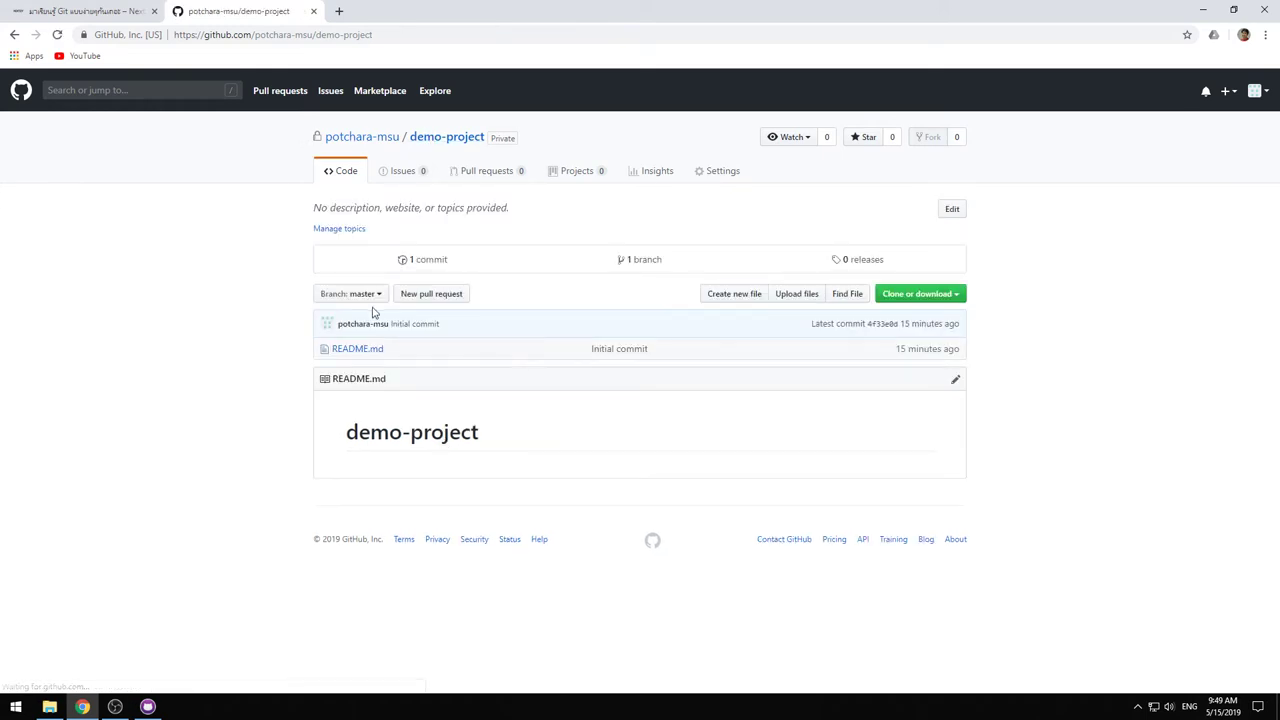
- Switch to GitHub Desktop, enlarge its window, and move it aside to show the demo-project folder's file names beside it
left_click(148, 706)
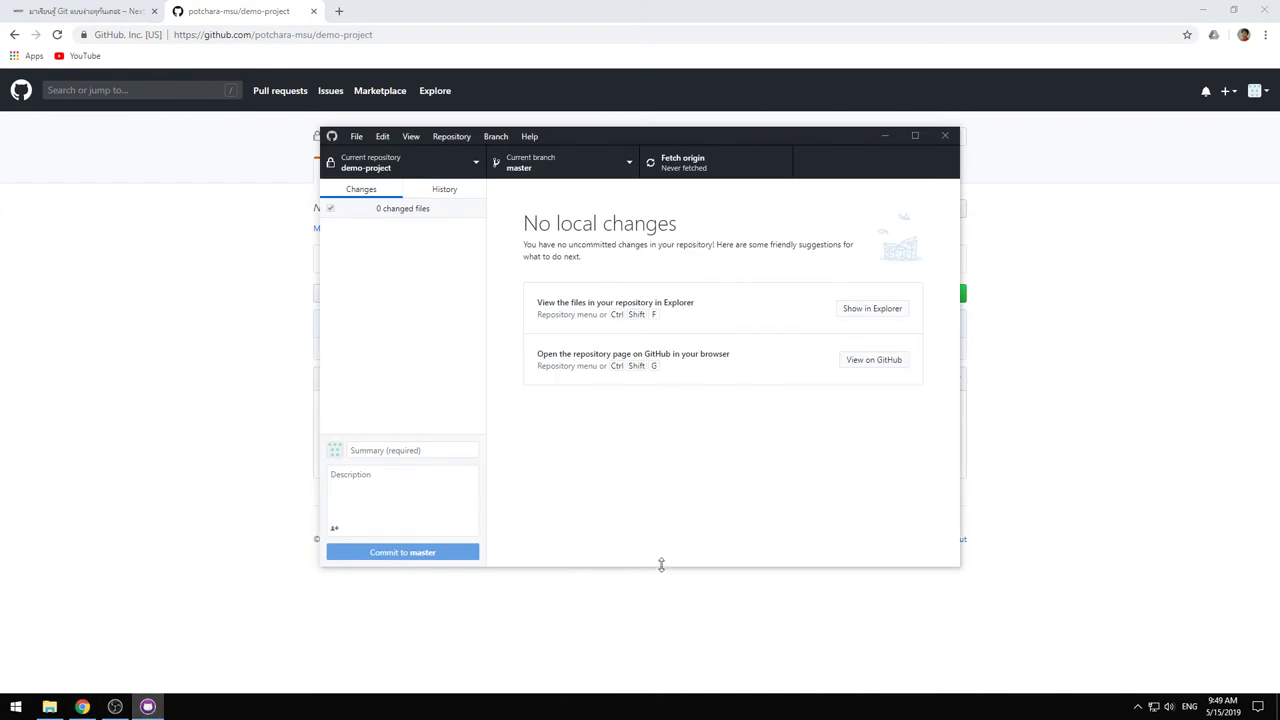
left_click_drag(955, 565, 1062, 656)
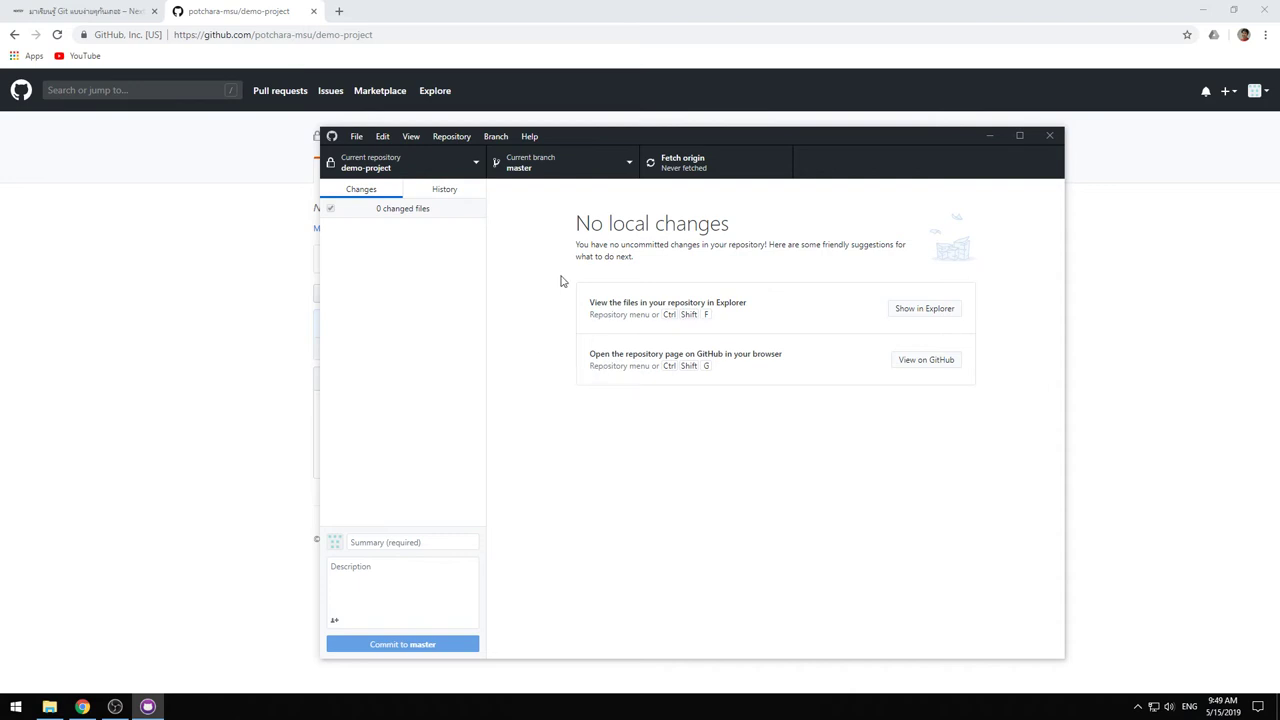
left_click(49, 707)
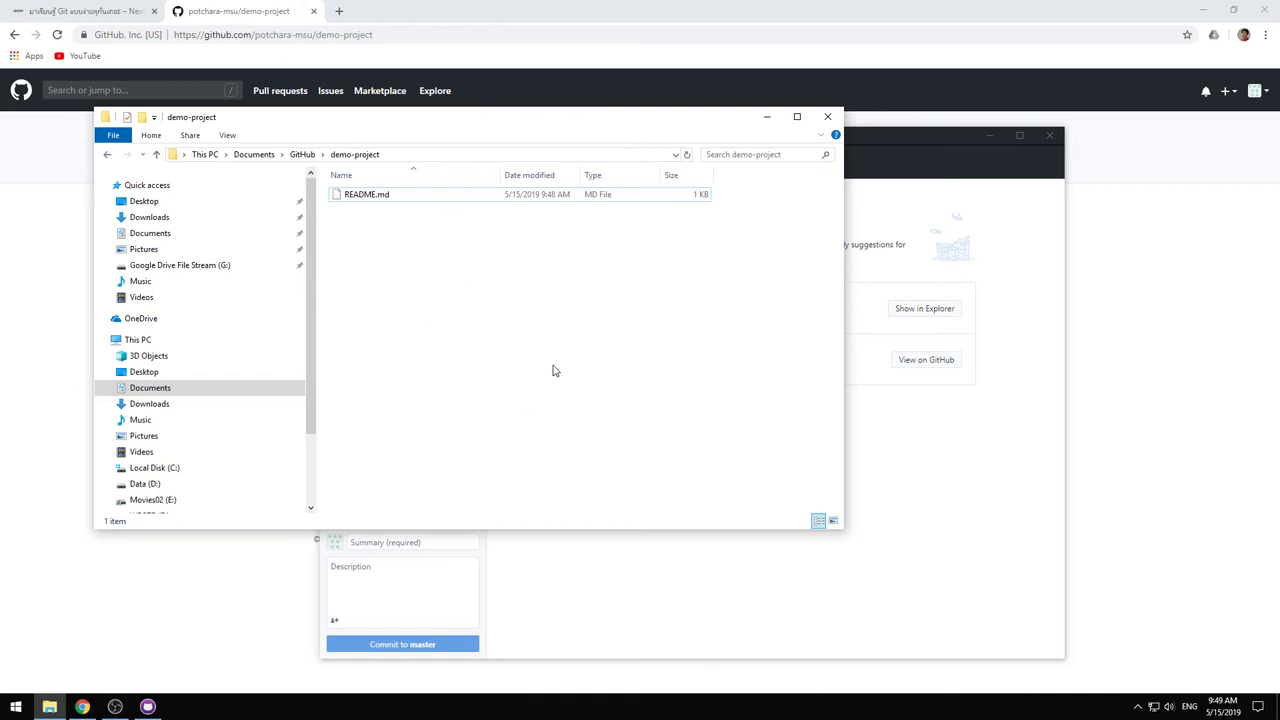
left_click(1004, 461)
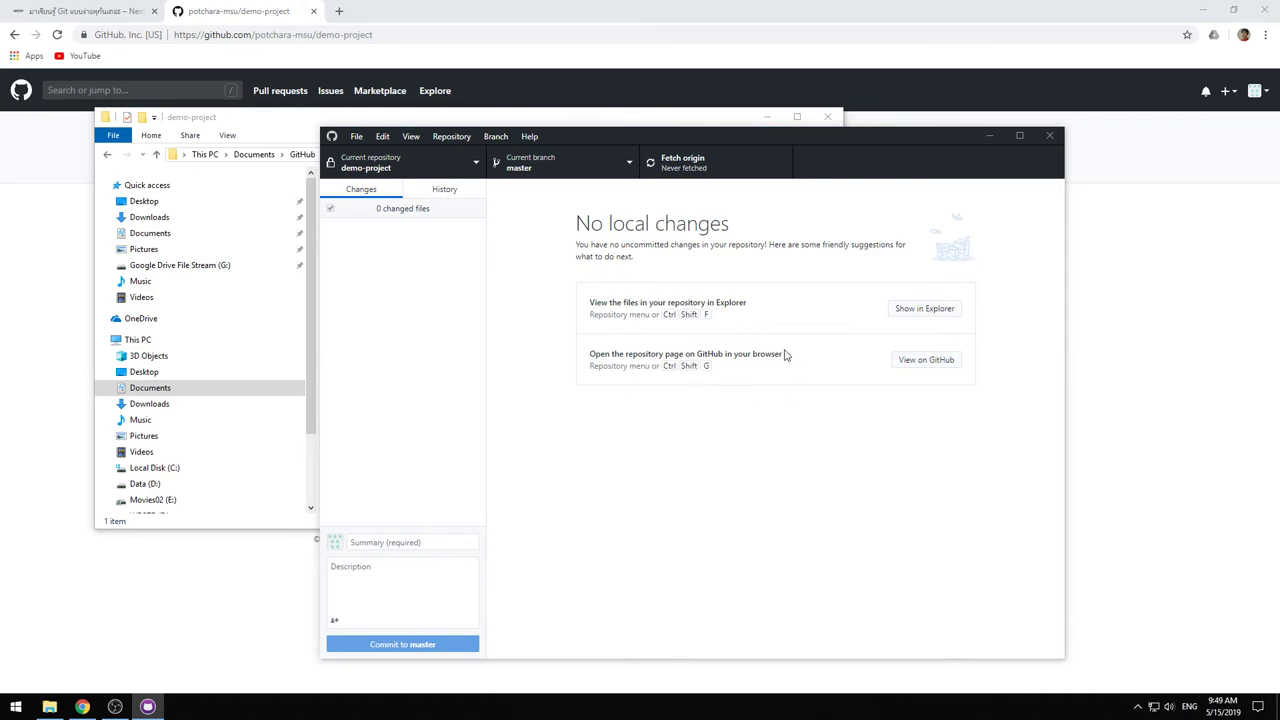
left_click_drag(585, 136, 743, 138)
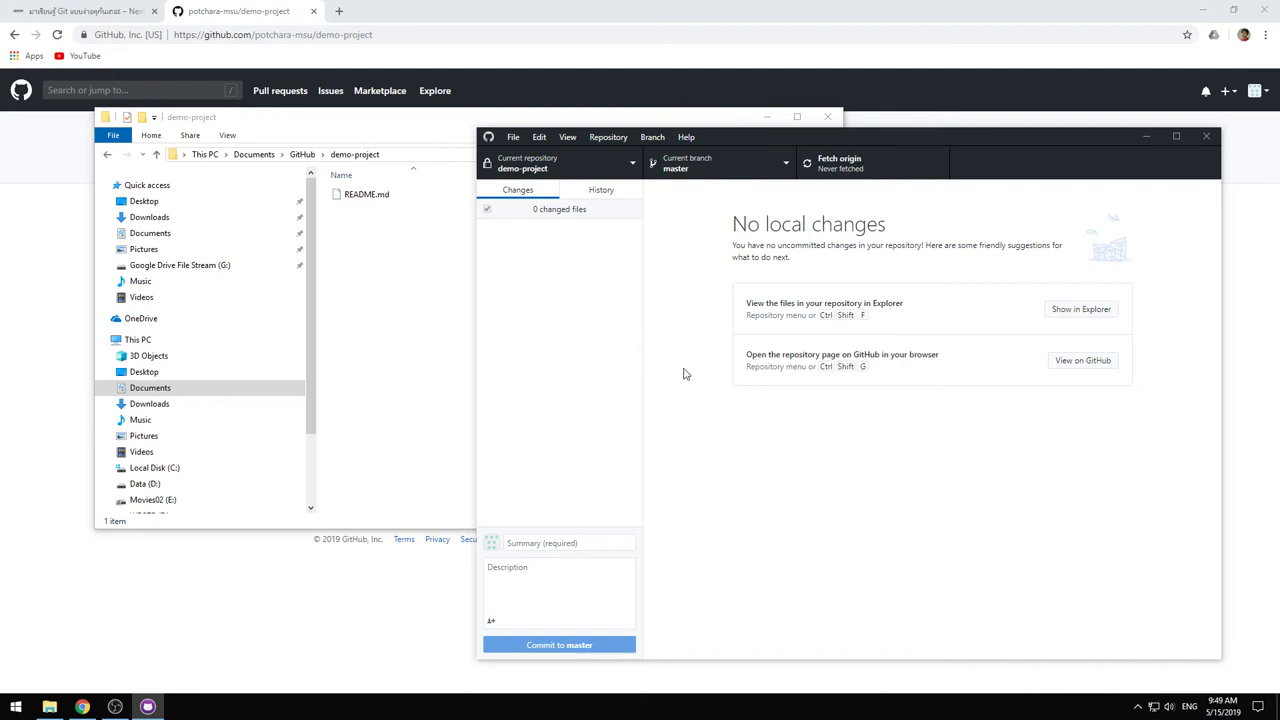
- In the local demo-project folder, create a new text document named MyInfo
left_click(383, 283)
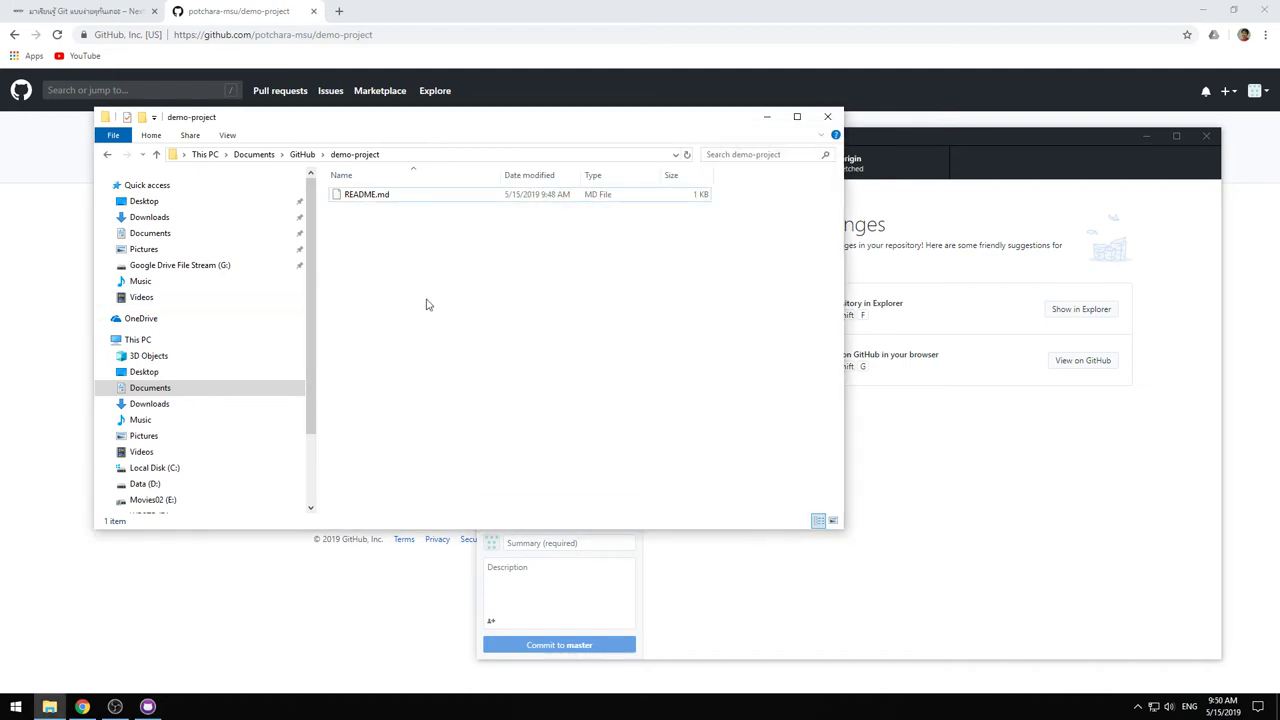
right_click(405, 252)
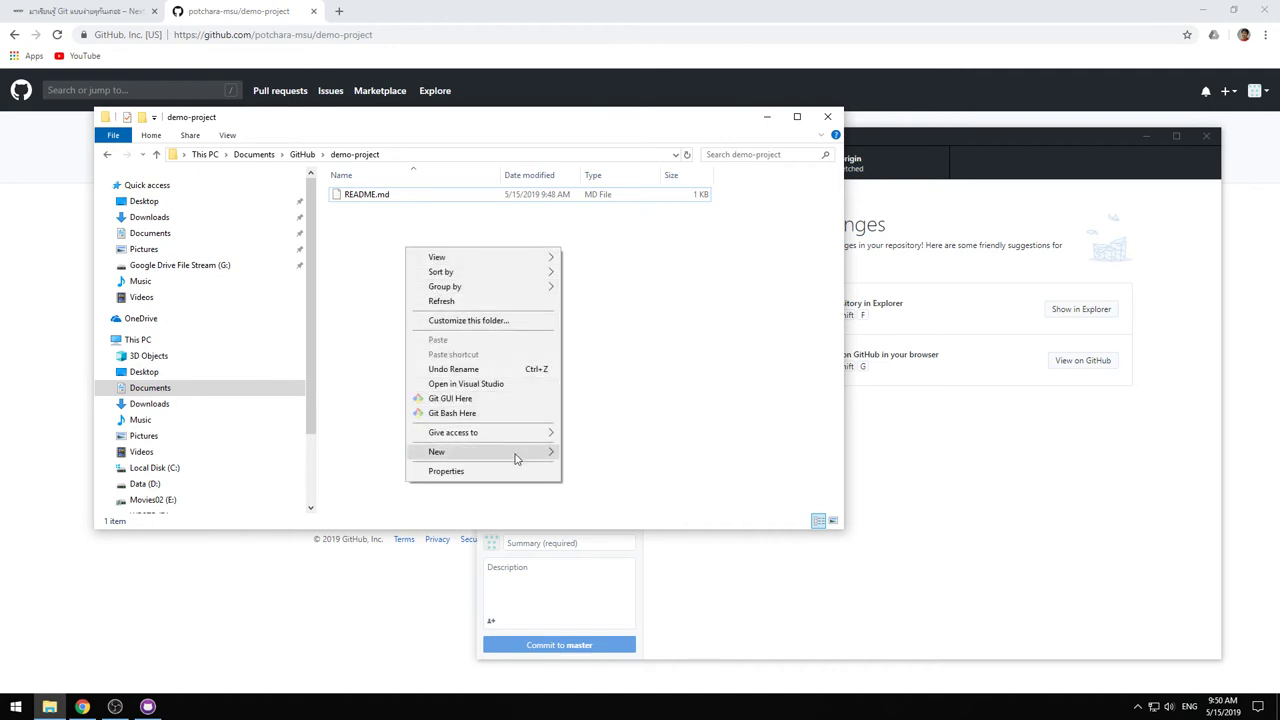
mouse_move(517, 458)
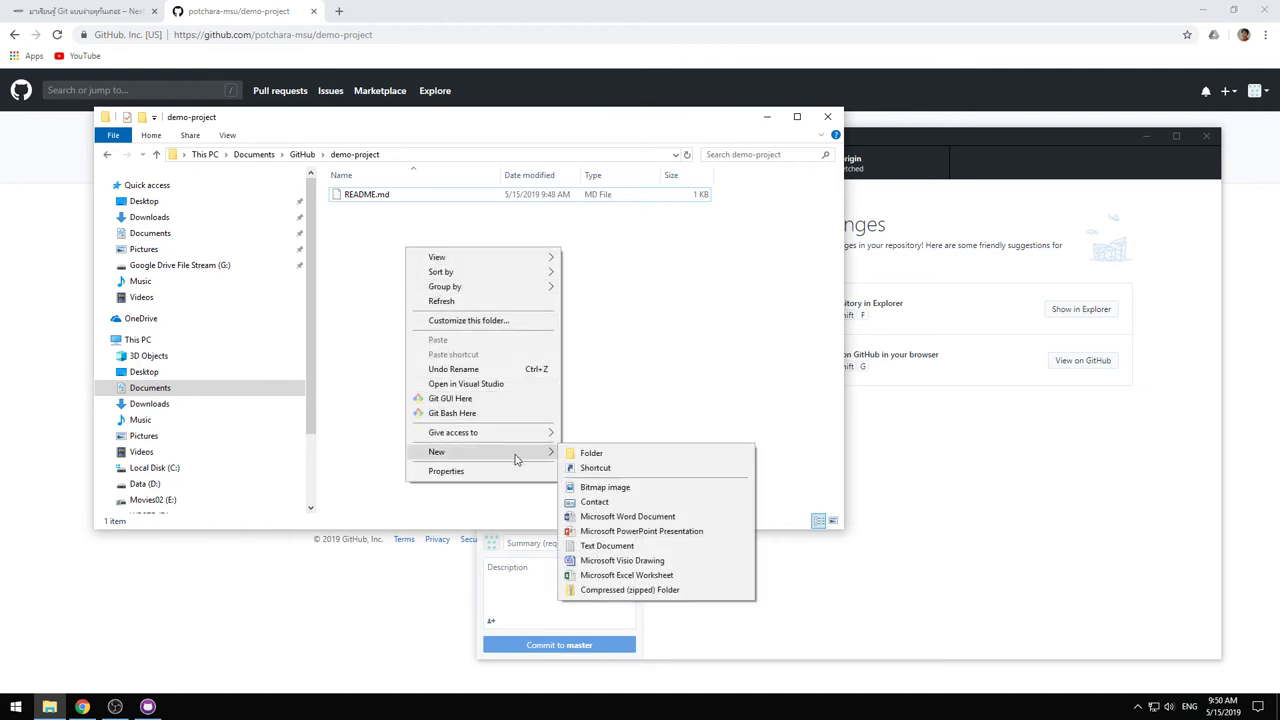
left_click(713, 546)
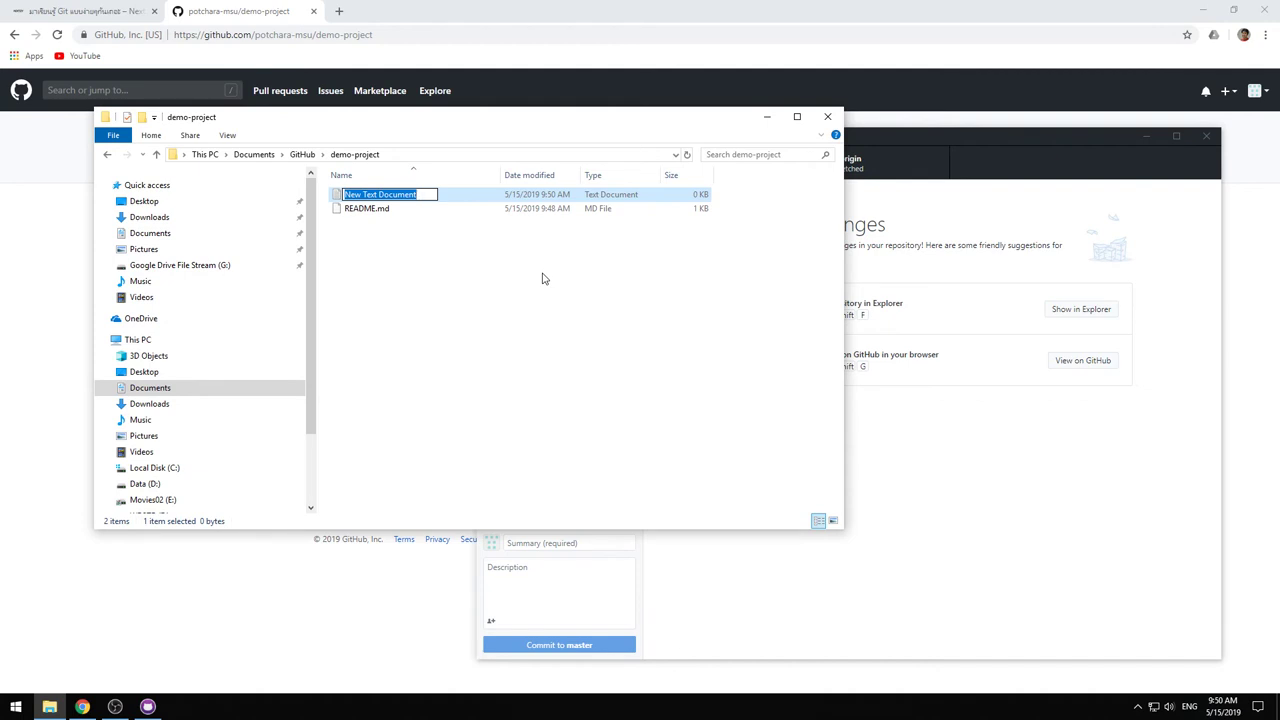
type("My")
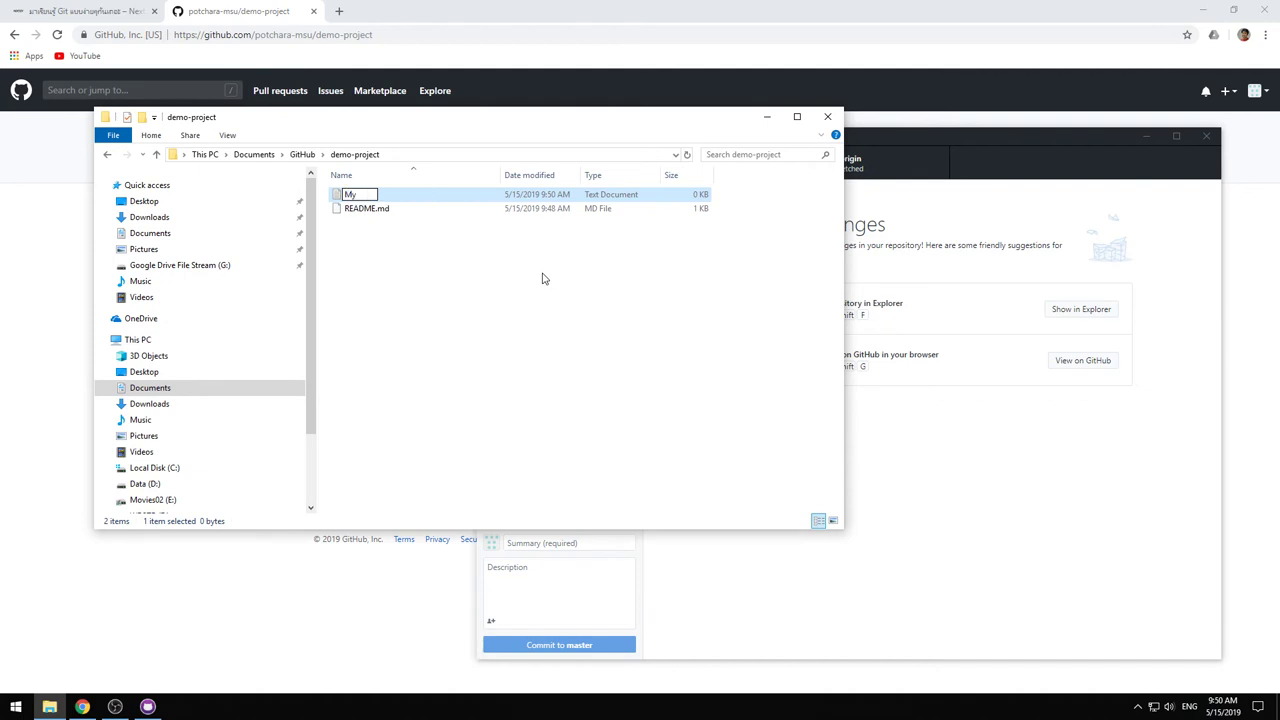
type("Info")
key("Return")
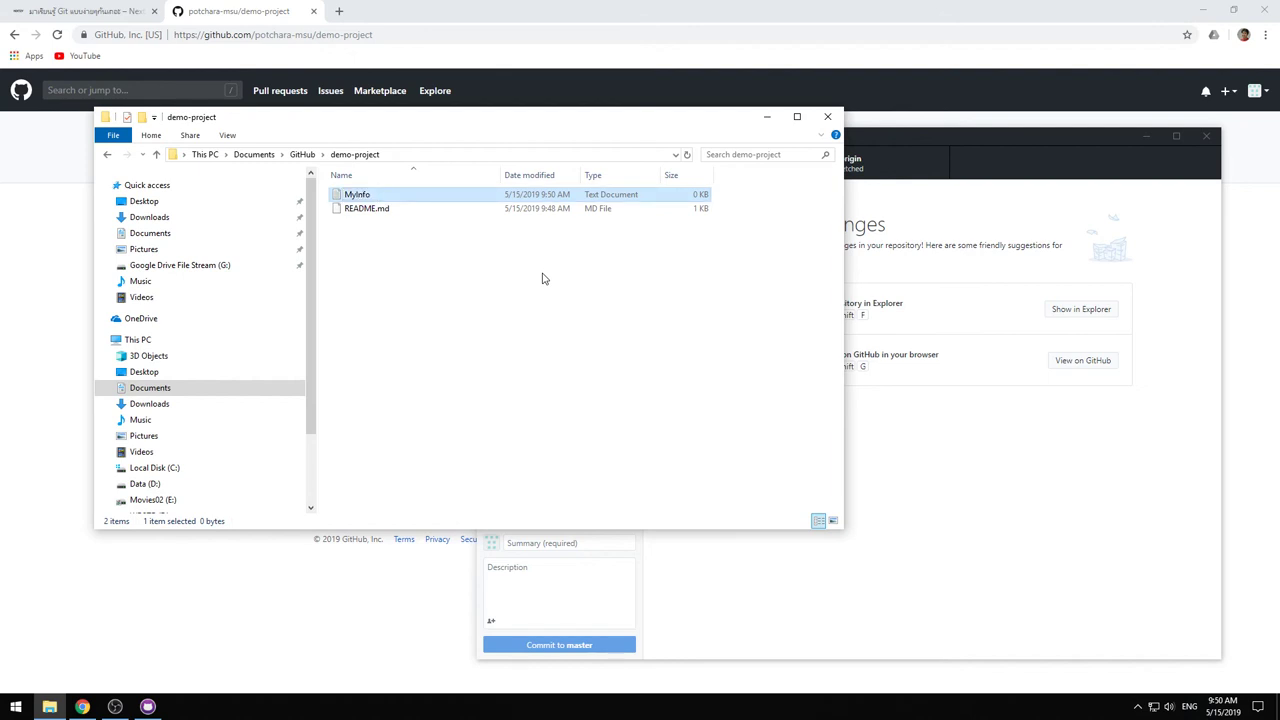
left_click(497, 277)
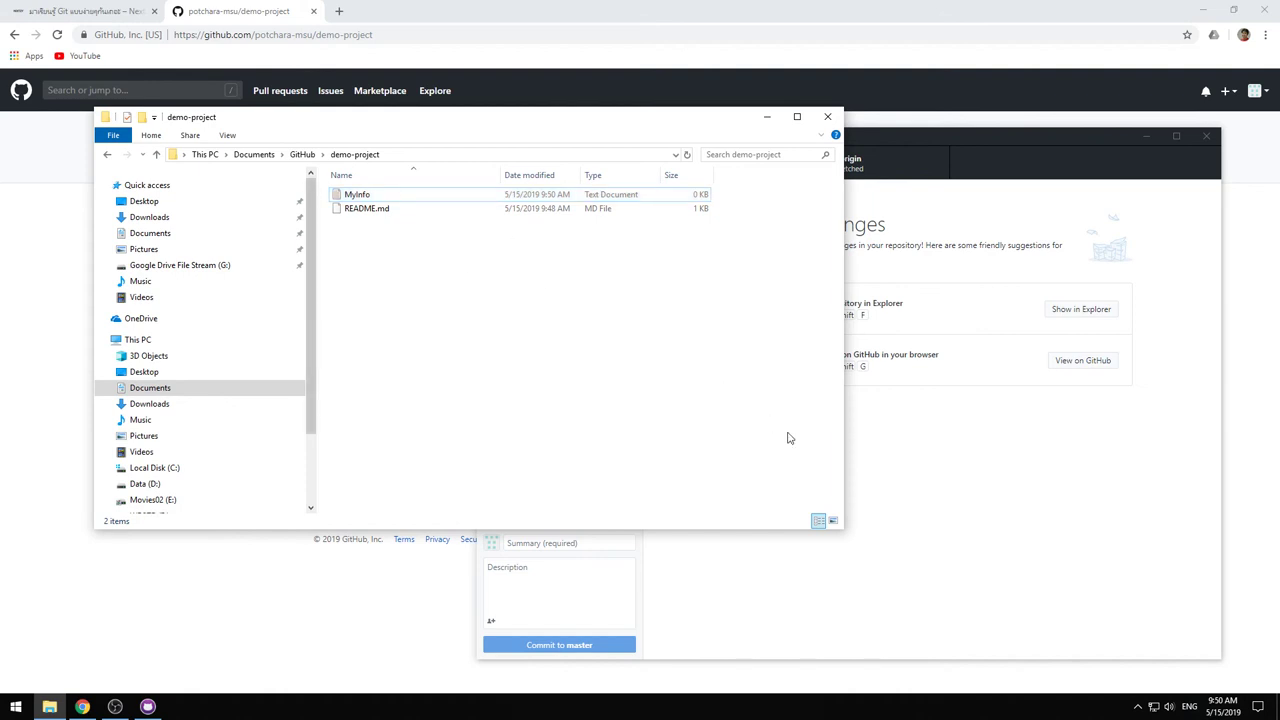
- Return to GitHub Desktop and inspect the MyInfo.txt entry among the changed files
left_click(966, 450)
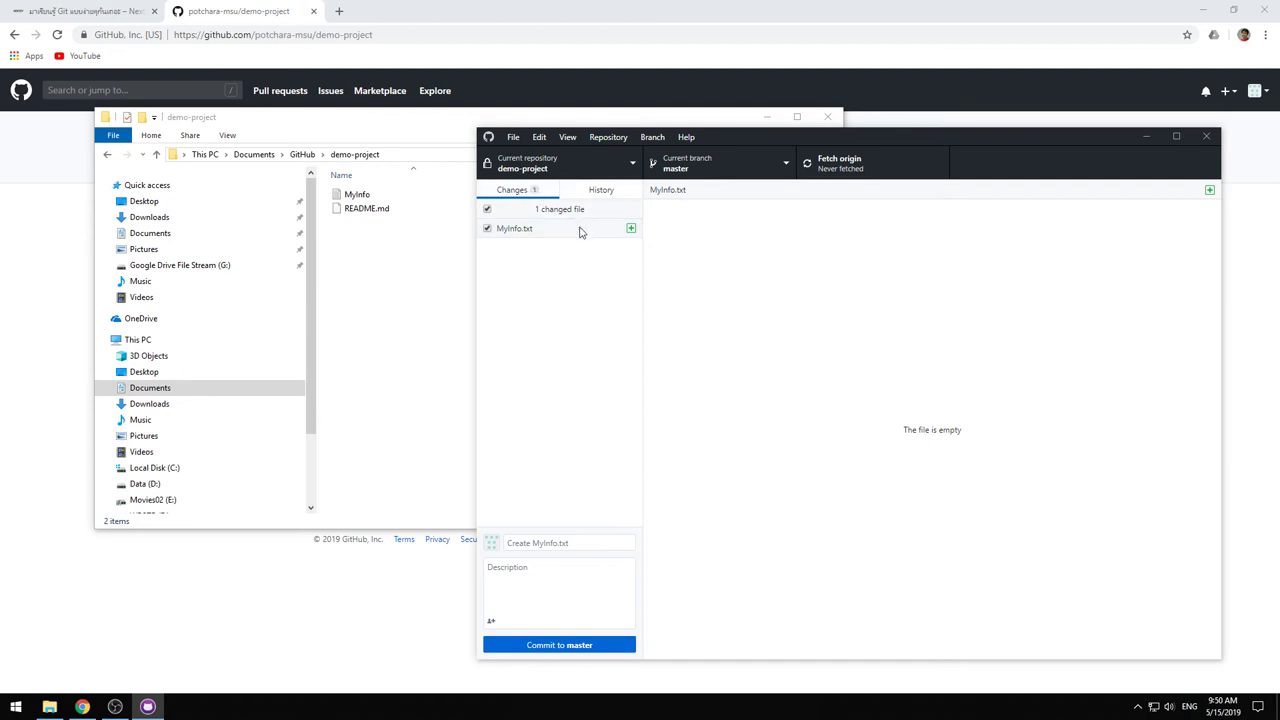
left_click(543, 232)
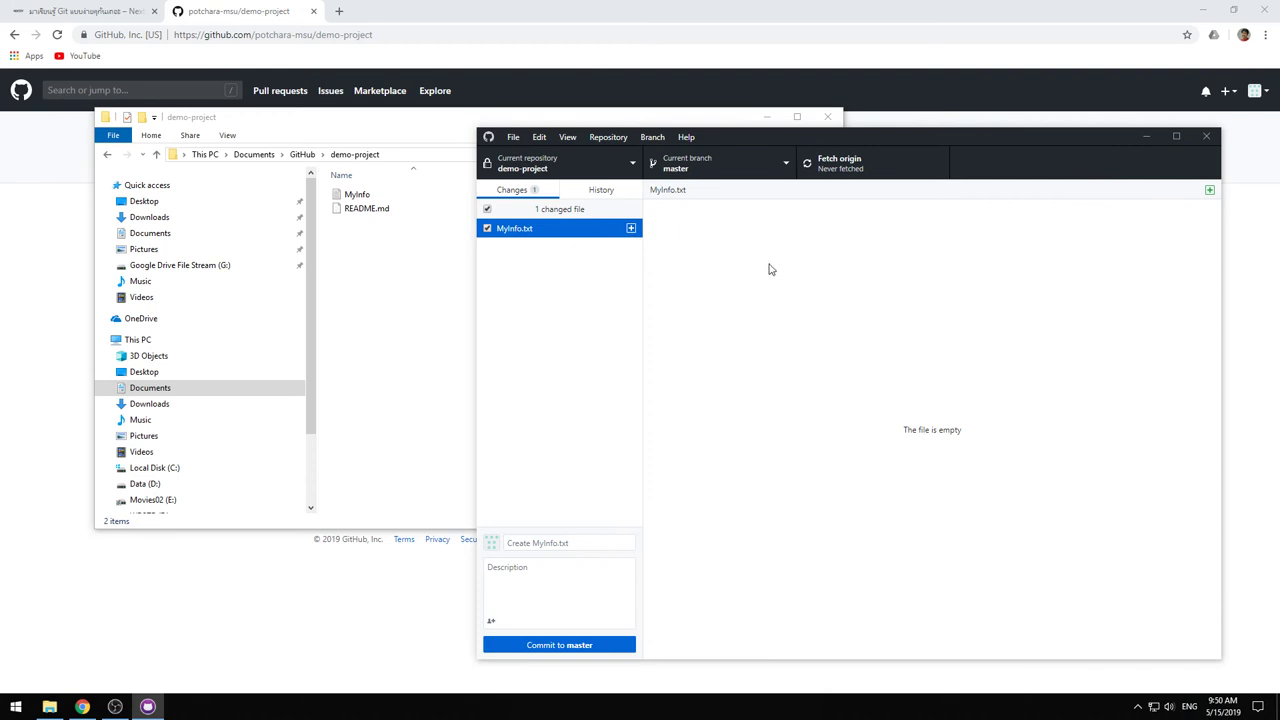
- Open MyInfo from the demo-project folder in Notepad, enter the text "Hello", save the file, and close it
left_click(449, 249)
double_click(357, 194)
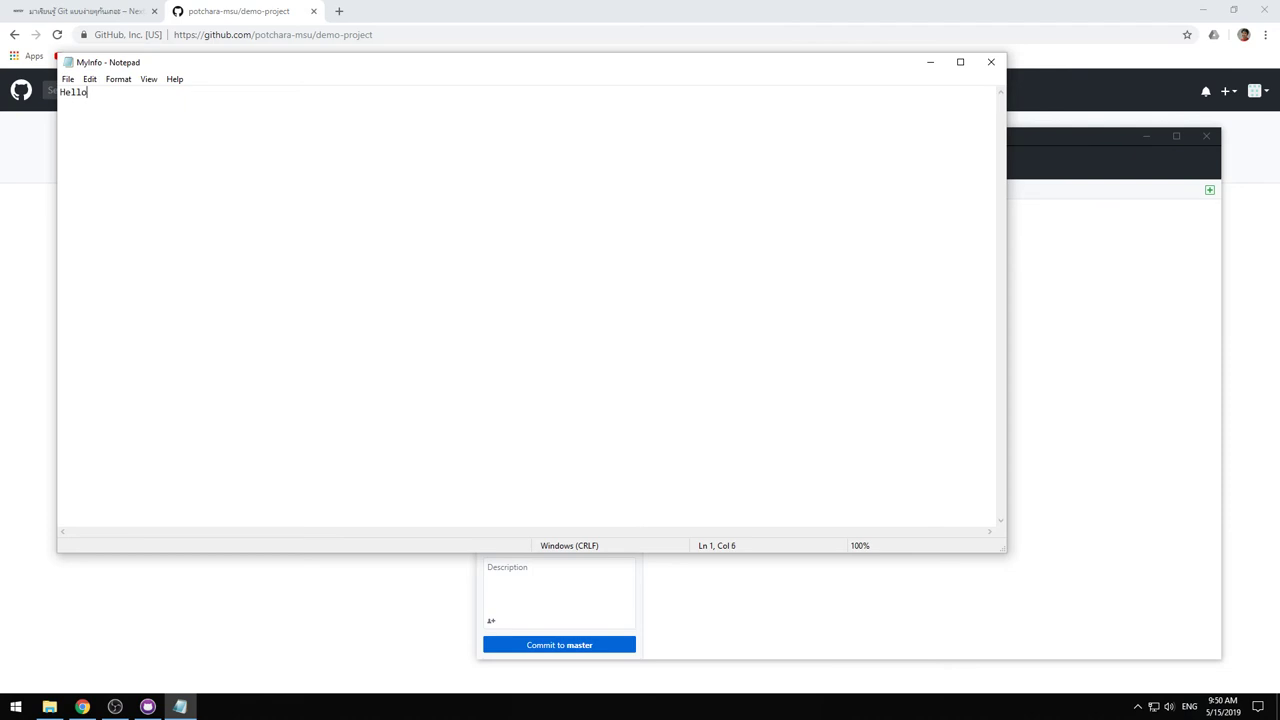
type("Hello")
left_click(991, 62)
- Return to GitHub Desktop and examine the line added to MyInfo.txt in the diff
left_click(911, 140)
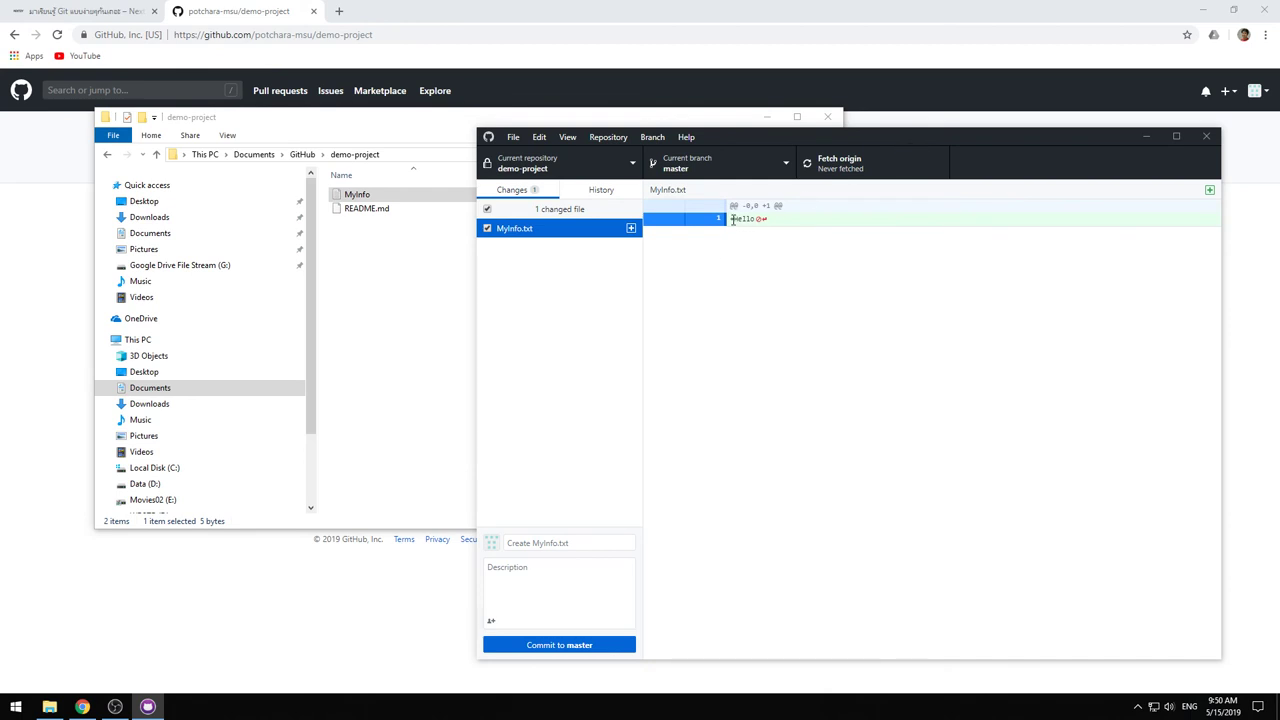
left_click_drag(733, 219, 756, 219)
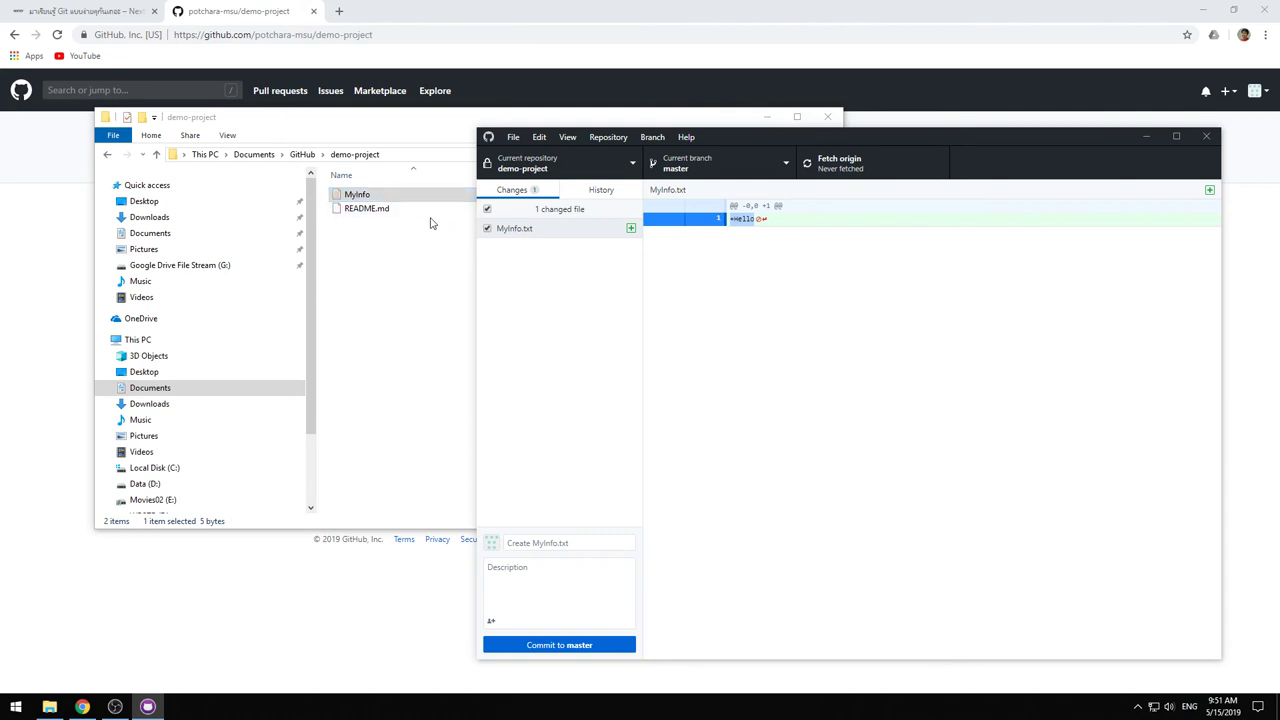
left_click(786, 245)
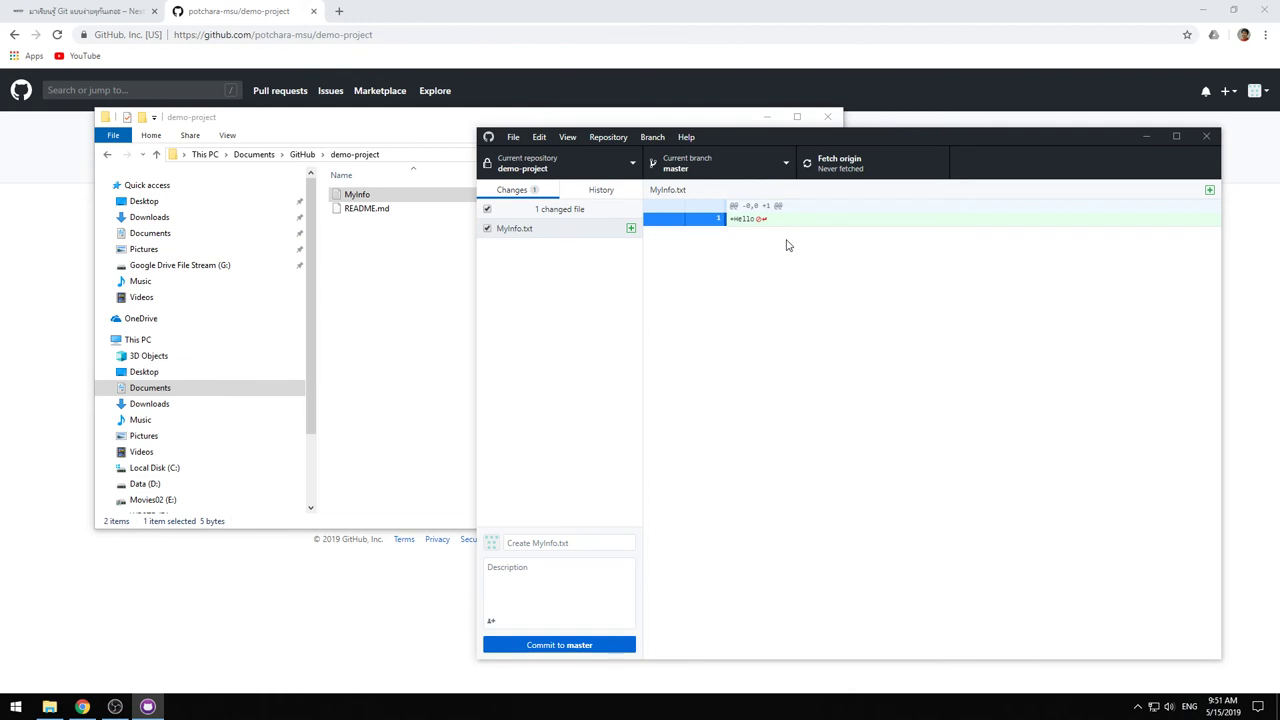